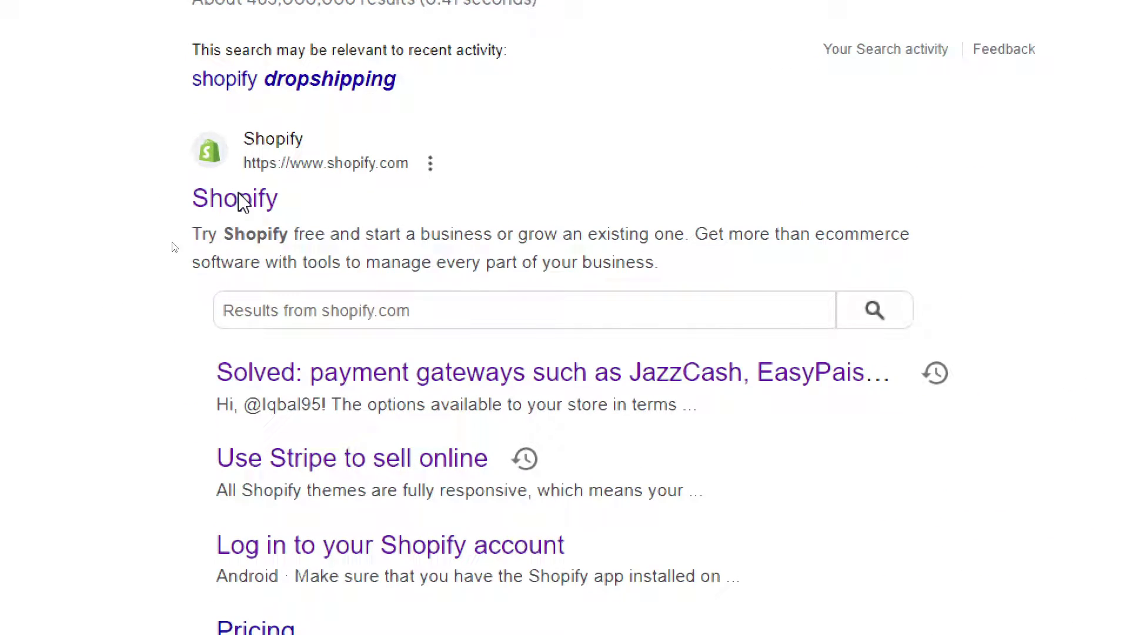
# Step: Log into the store admin from the Shopify site, then return to the Revolut search results
pyautogui.click(241, 202)
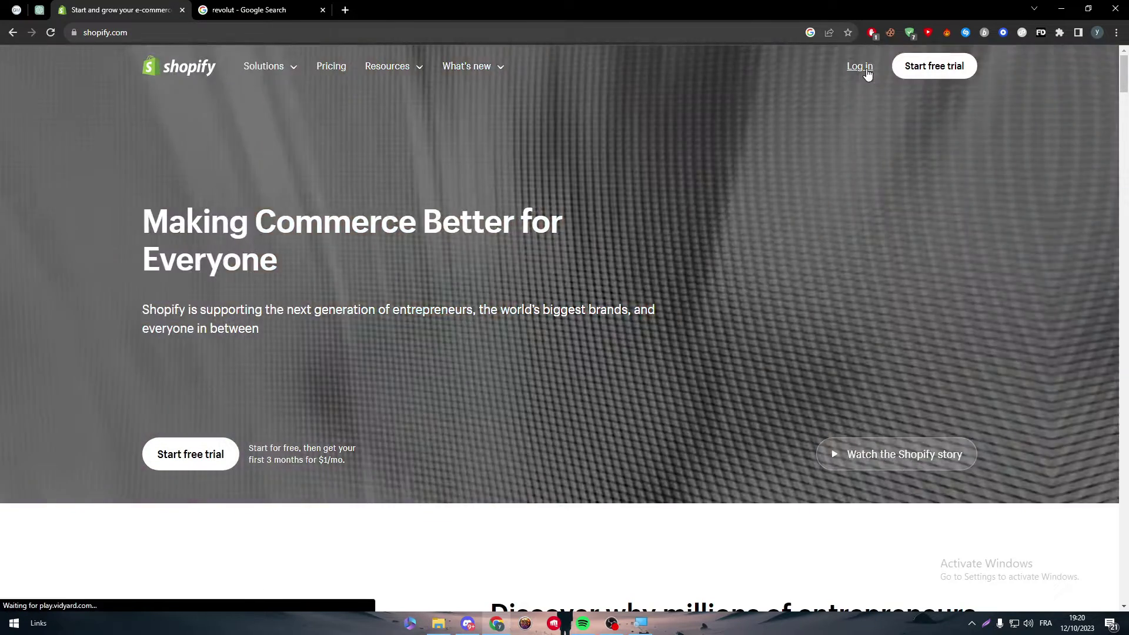
pyautogui.click(859, 67)
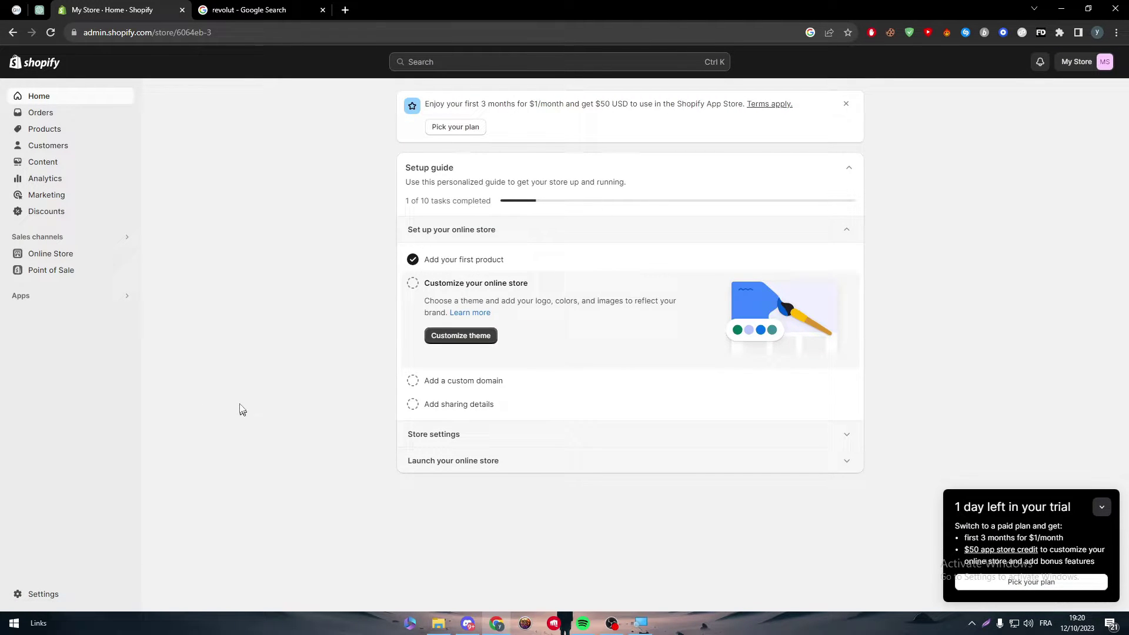
pyautogui.click(250, 8)
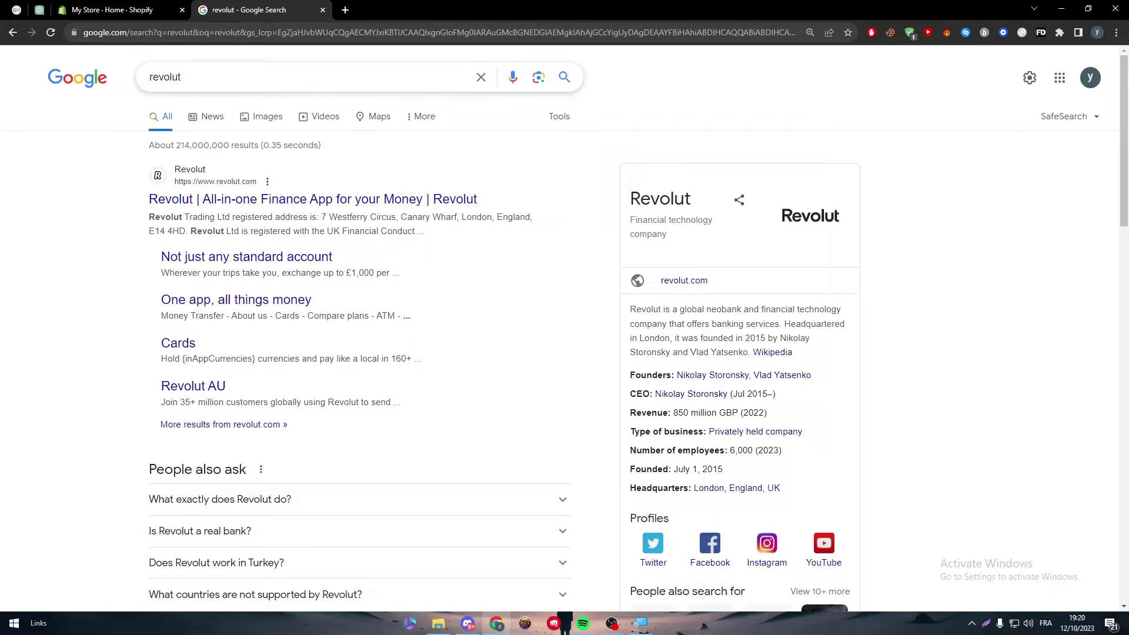
# Step: Search Google for 'revolut is it accepted on shopify' and highlight the two-apps snippet
pyautogui.click(183, 77)
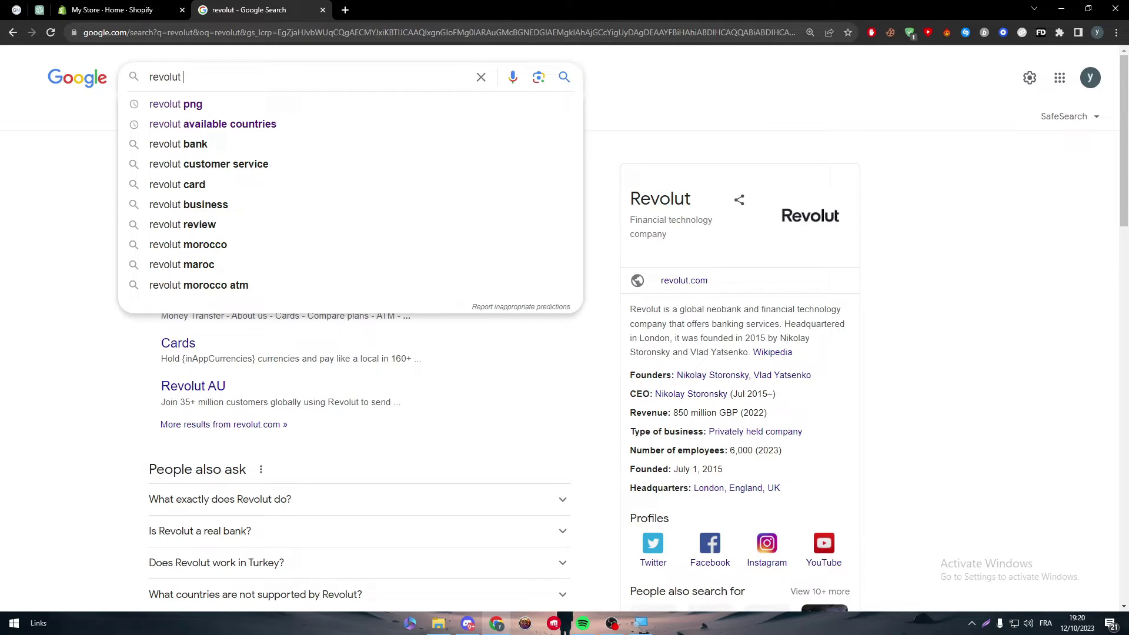
pyautogui.write('is it ac')
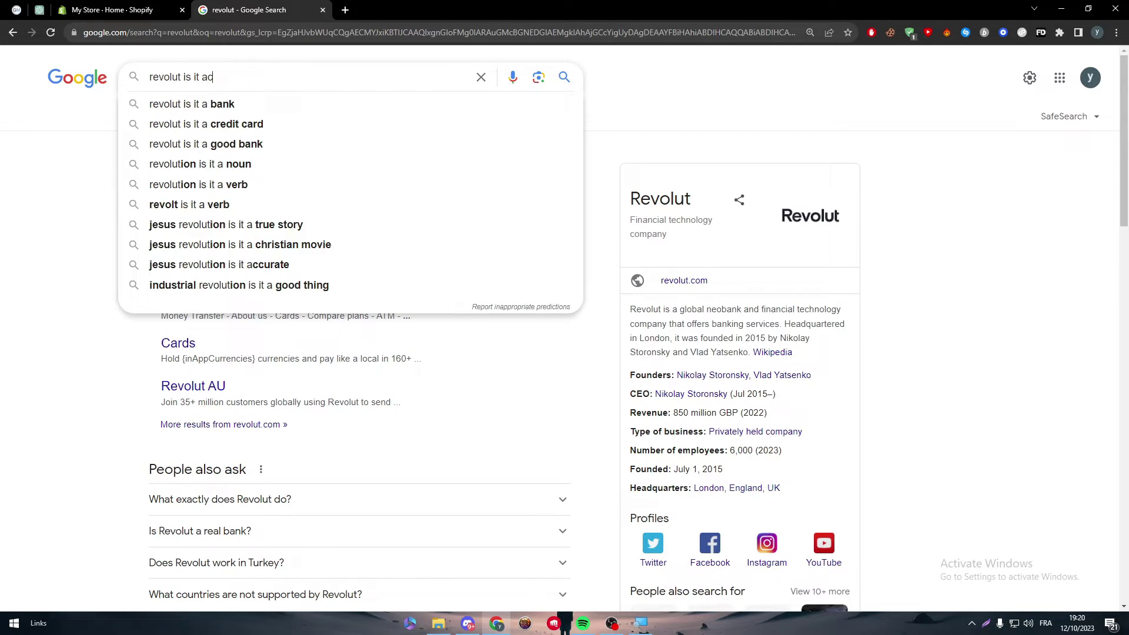
pyautogui.write('cepted on sho')
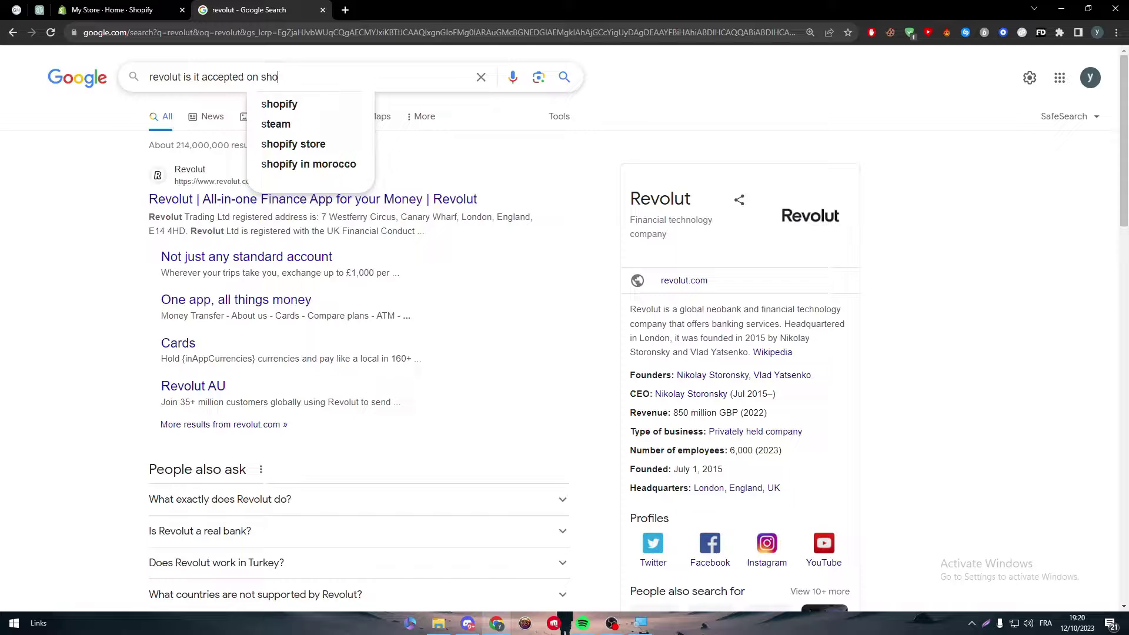
pyautogui.write('pify')
pyautogui.press('Return')
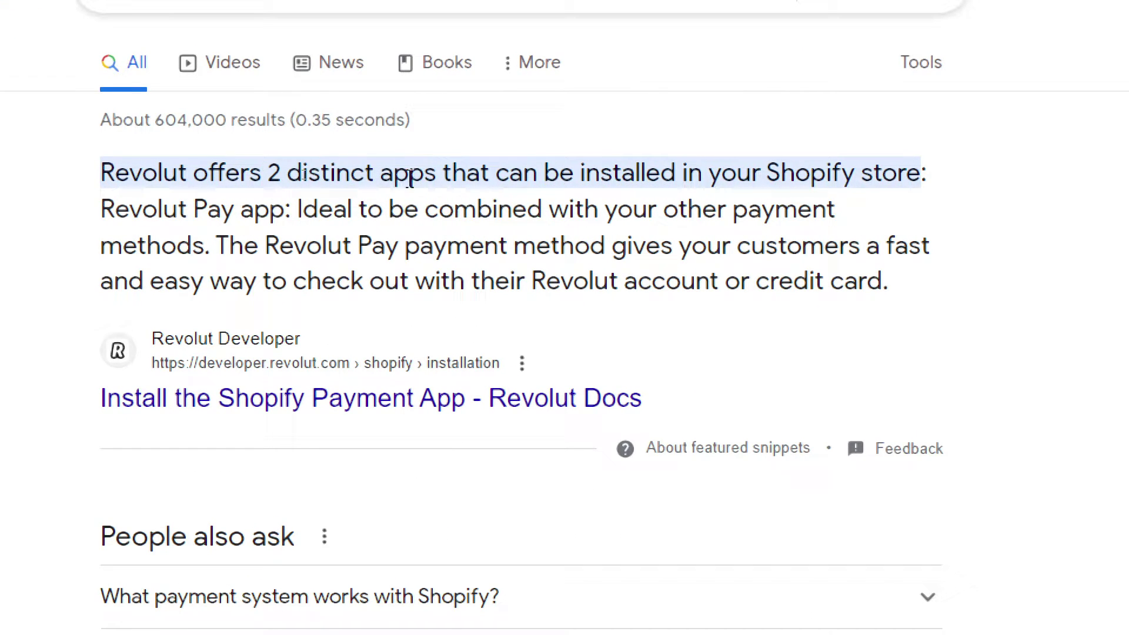
pyautogui.moveTo(579, 174); pyautogui.dragTo(944, 181)
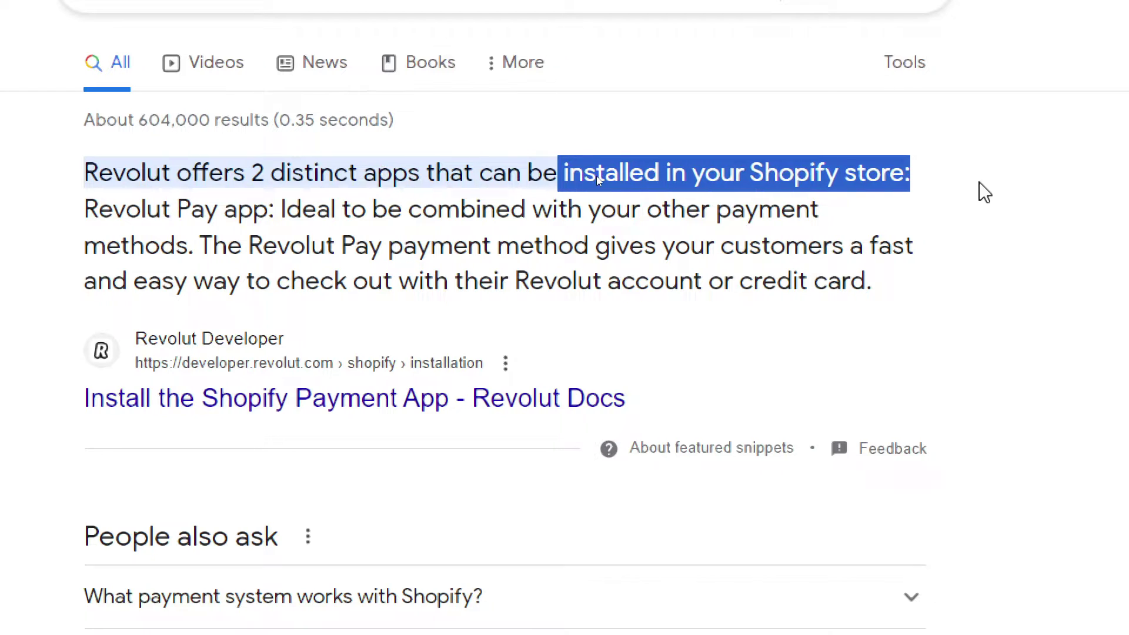
pyautogui.doubleClick(979, 194)
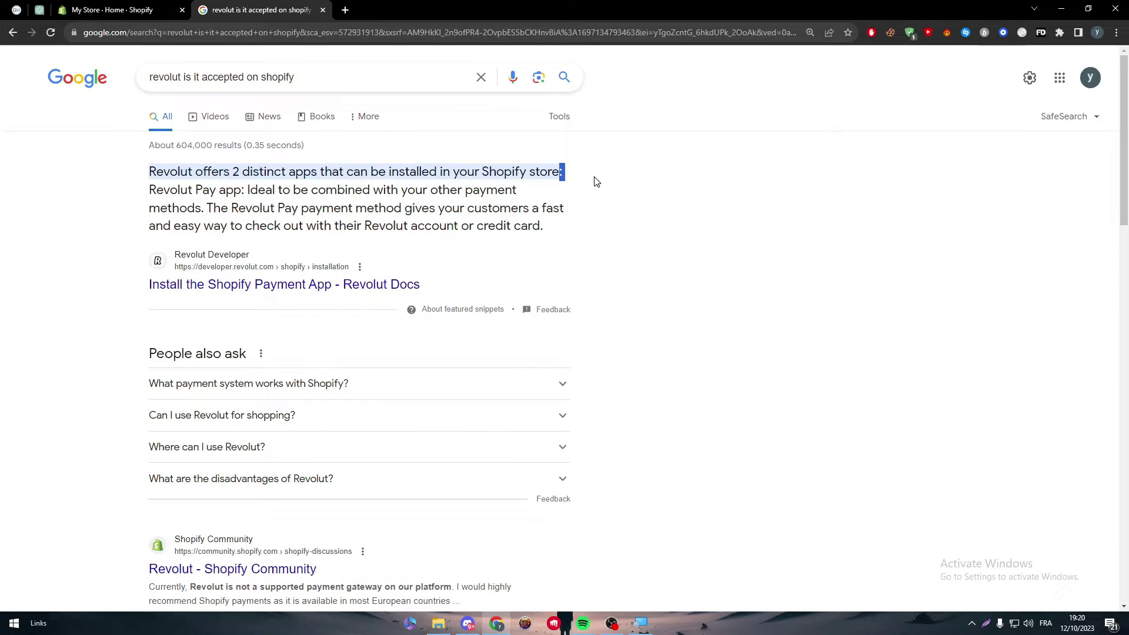
pyautogui.click(594, 181)
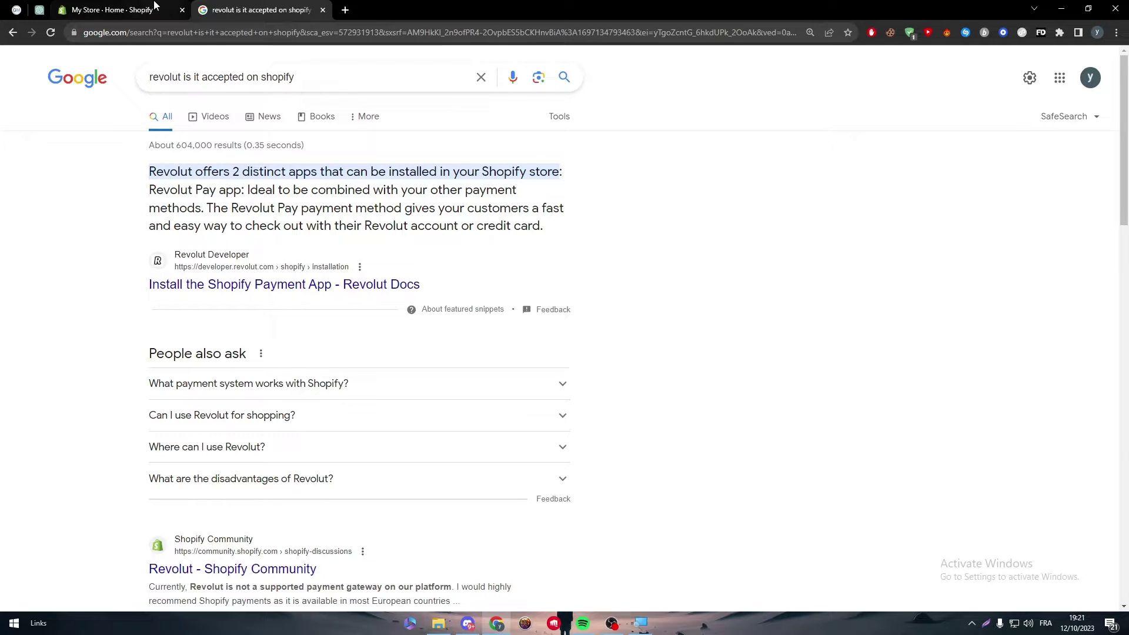
pyautogui.moveTo(113, 10)
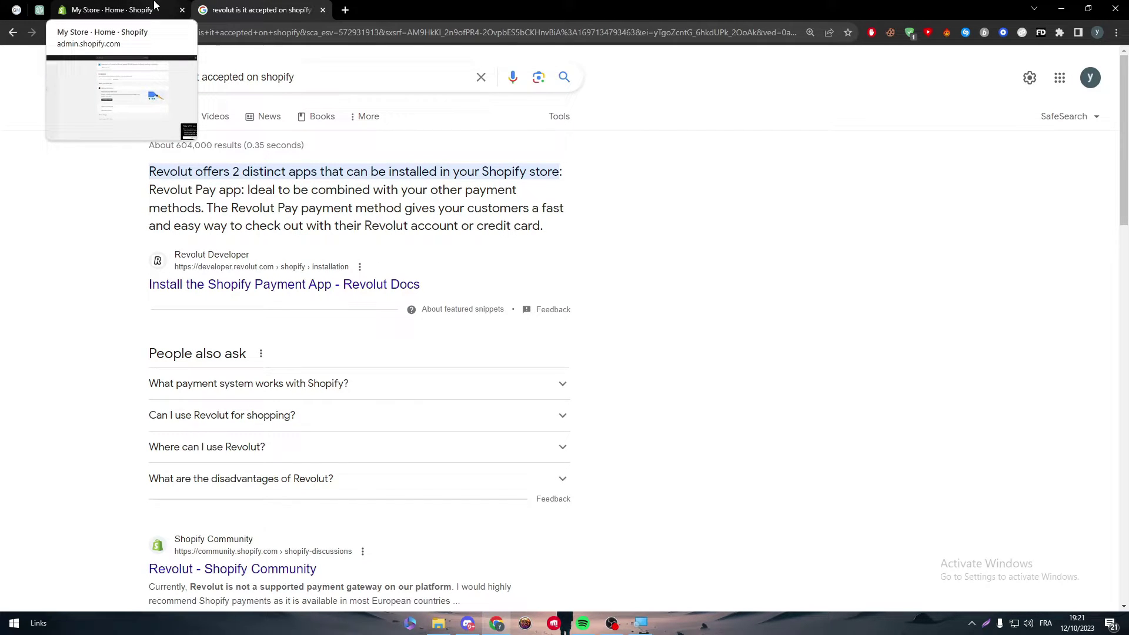
# Step: Check Shopify's store details, then search 'revolut available countries' and open the supported-countries article
pyautogui.click(155, 9)
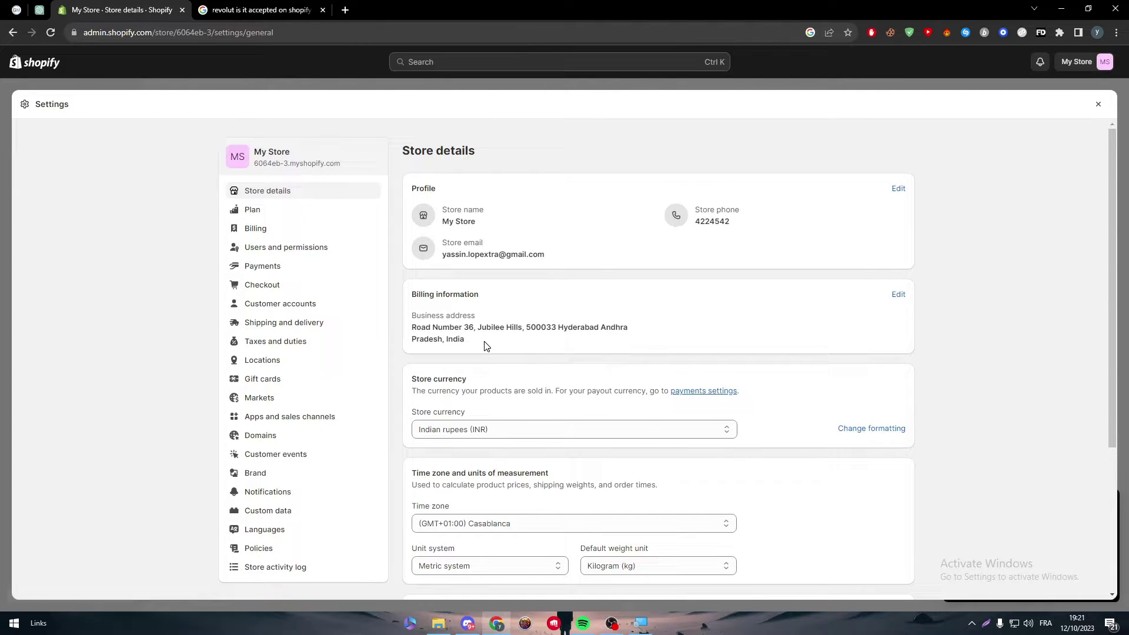
pyautogui.click(265, 10)
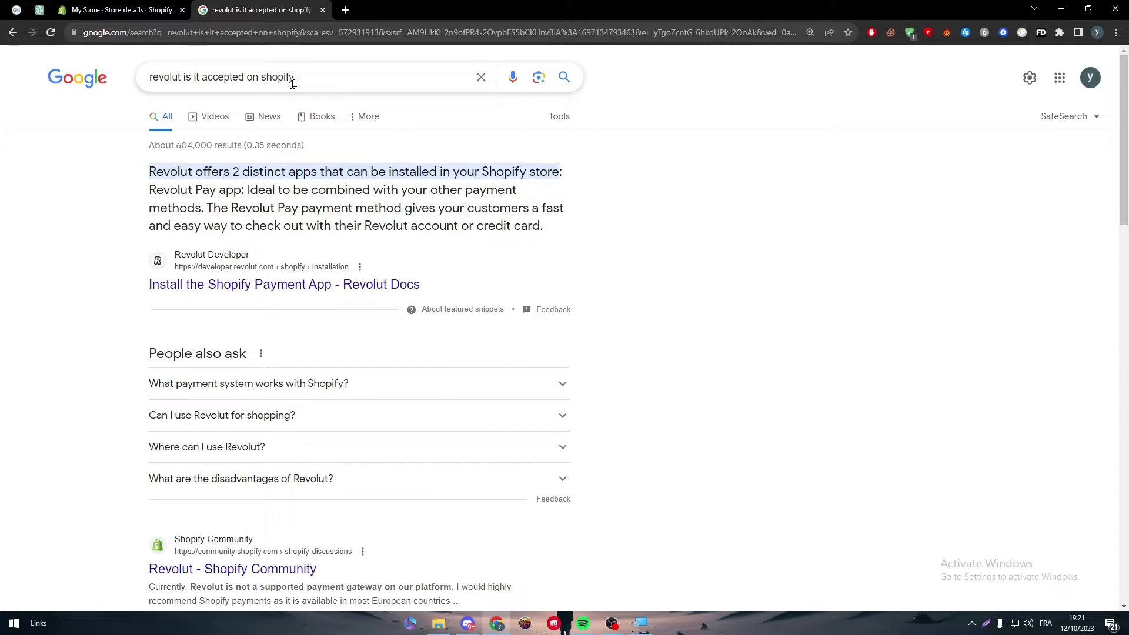
pyautogui.moveTo(291, 78); pyautogui.dragTo(183, 78)
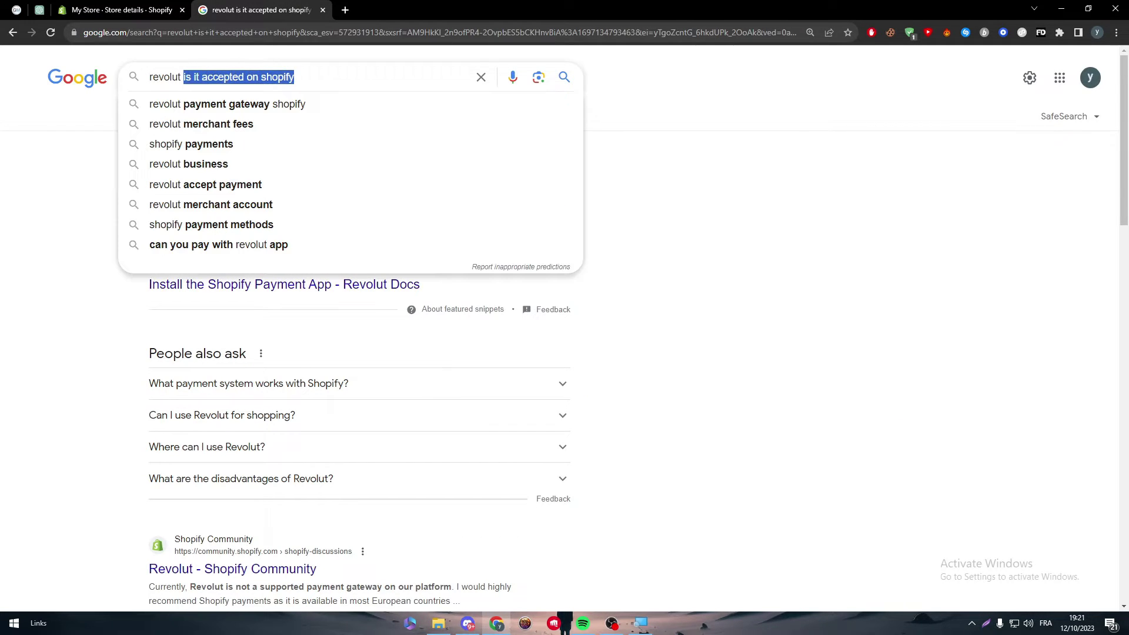
pyautogui.press('BackSpace')
pyautogui.click(341, 144)
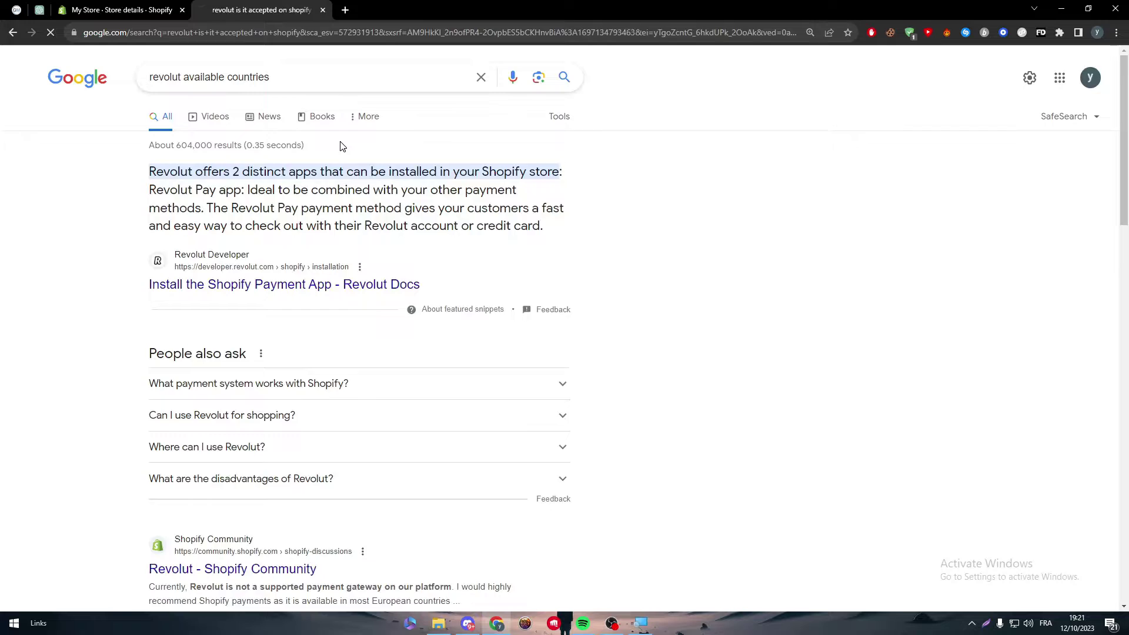
pyautogui.click(261, 200)
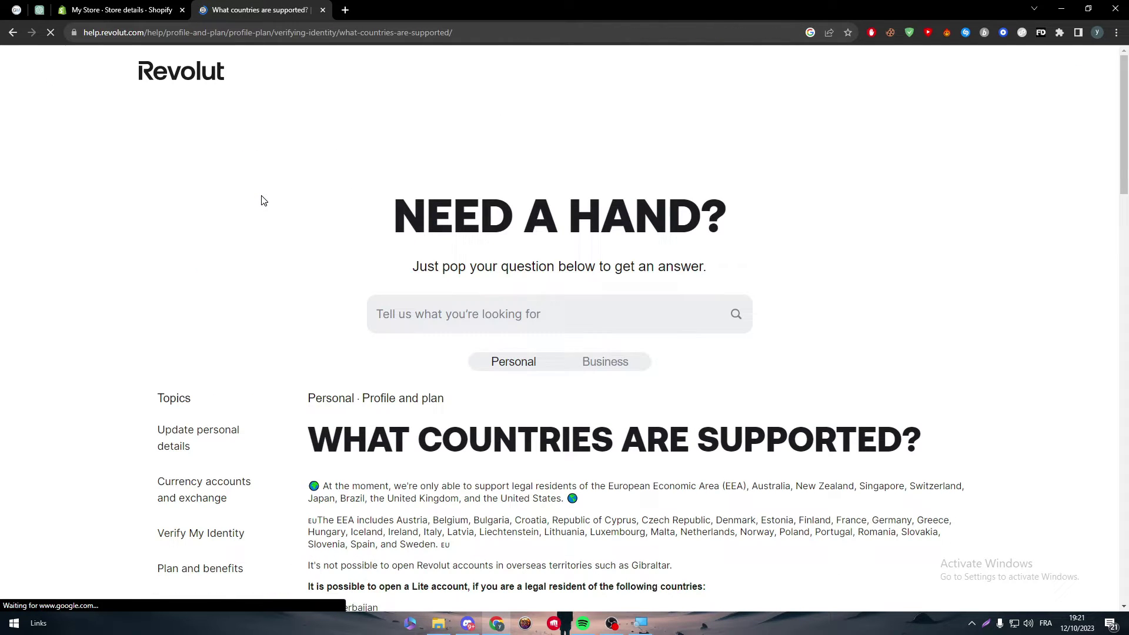
pyautogui.scroll(-1, 1126, 137)
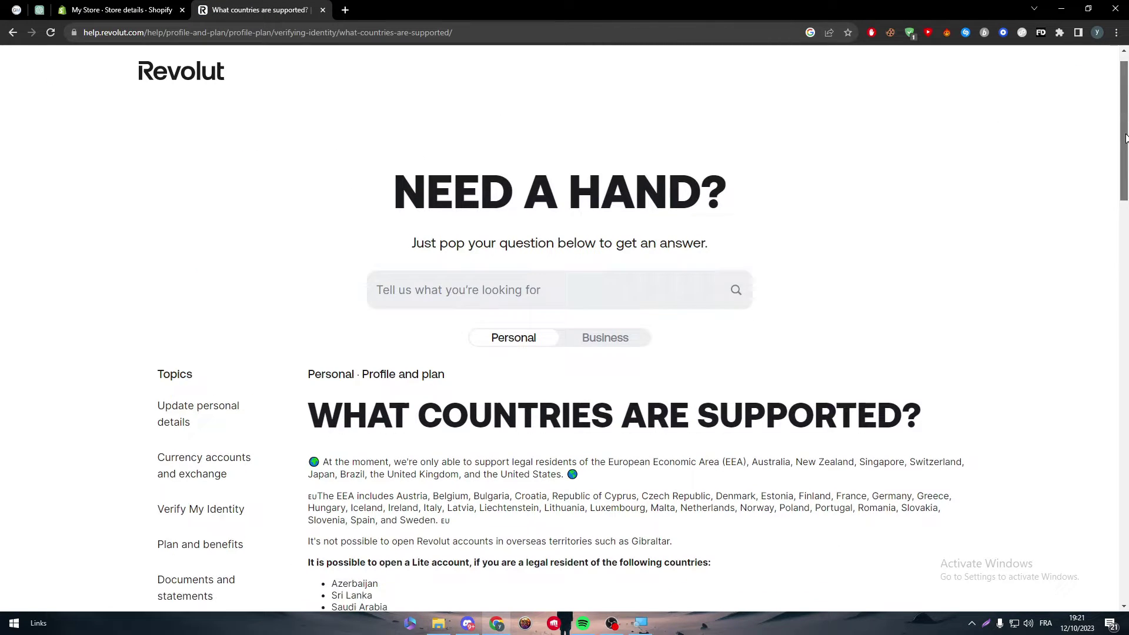
pyautogui.scroll(-3, 1116, 177)
pyautogui.scroll(-2, 1058, 212)
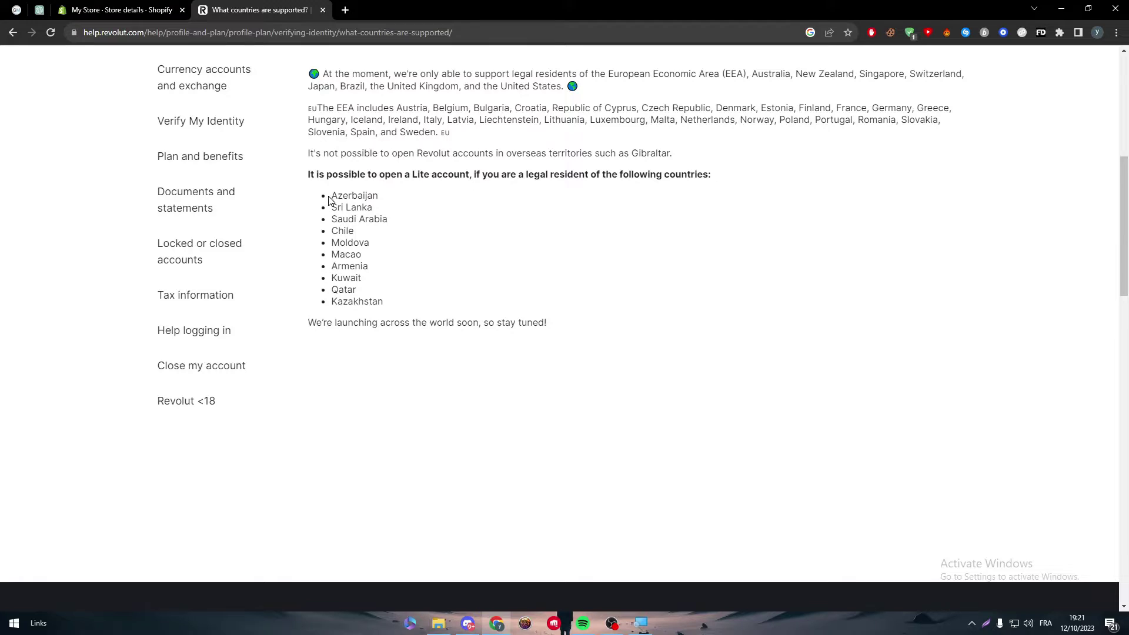
pyautogui.moveTo(330, 198); pyautogui.dragTo(411, 307)
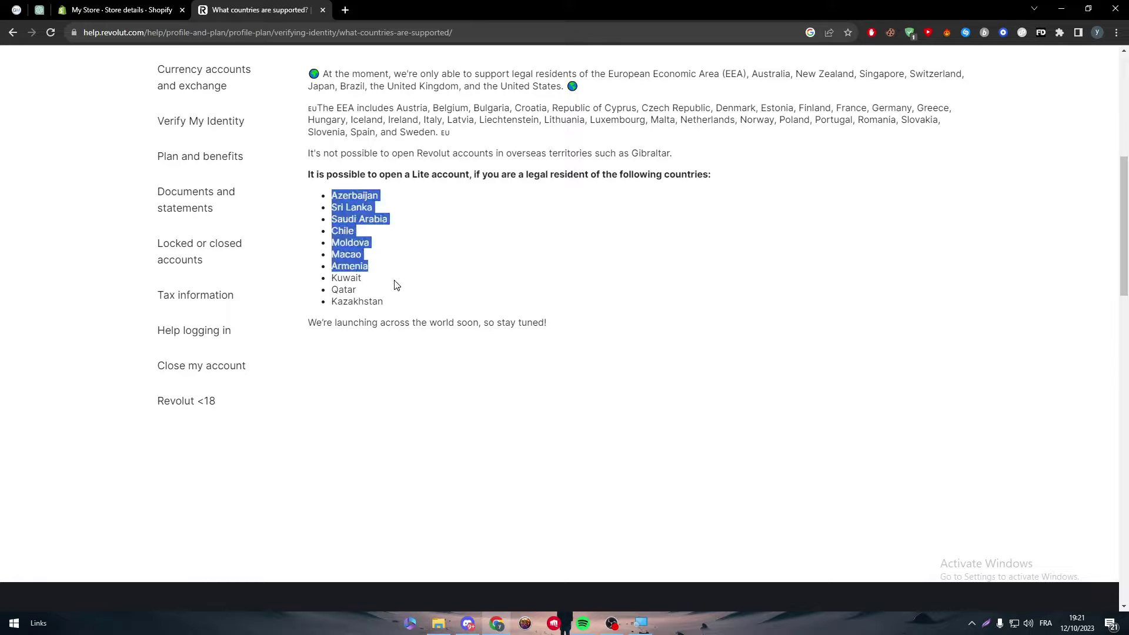
pyautogui.click(410, 307)
pyautogui.moveTo(327, 188); pyautogui.dragTo(403, 303)
pyautogui.click(401, 302)
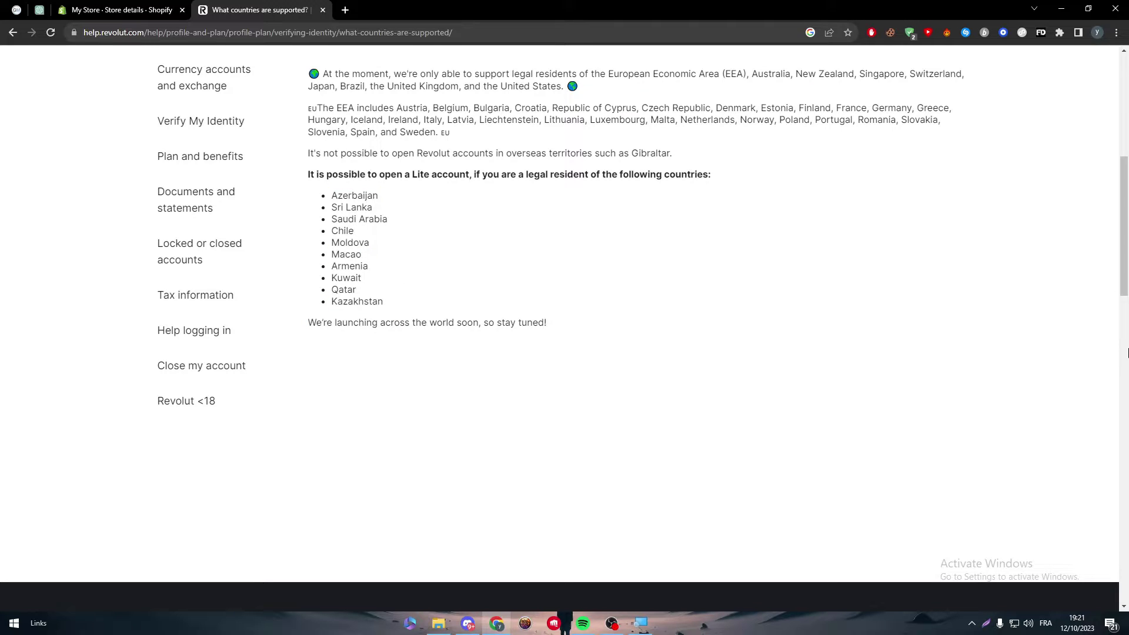
pyautogui.scroll(3, 1114, 266)
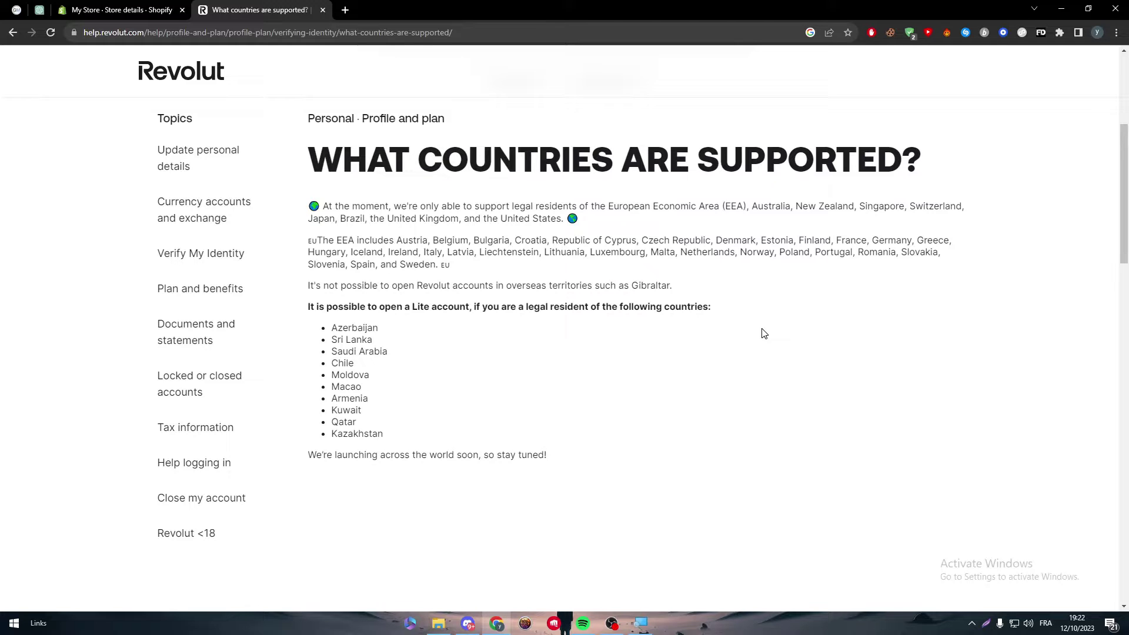
pyautogui.tripleClick(767, 248)
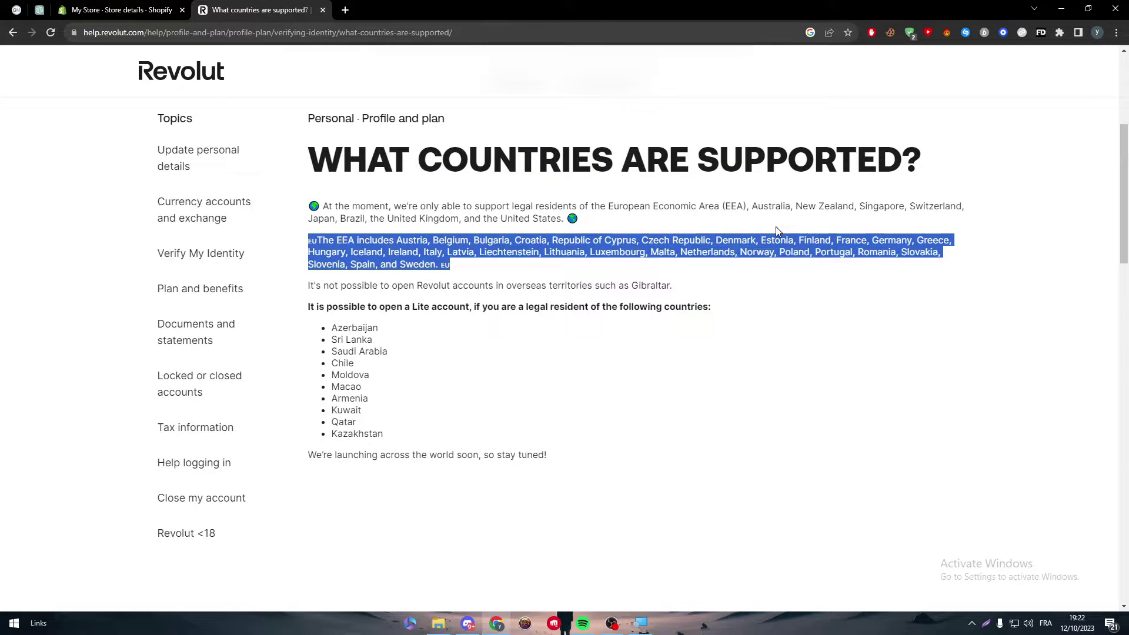
pyautogui.click(777, 227)
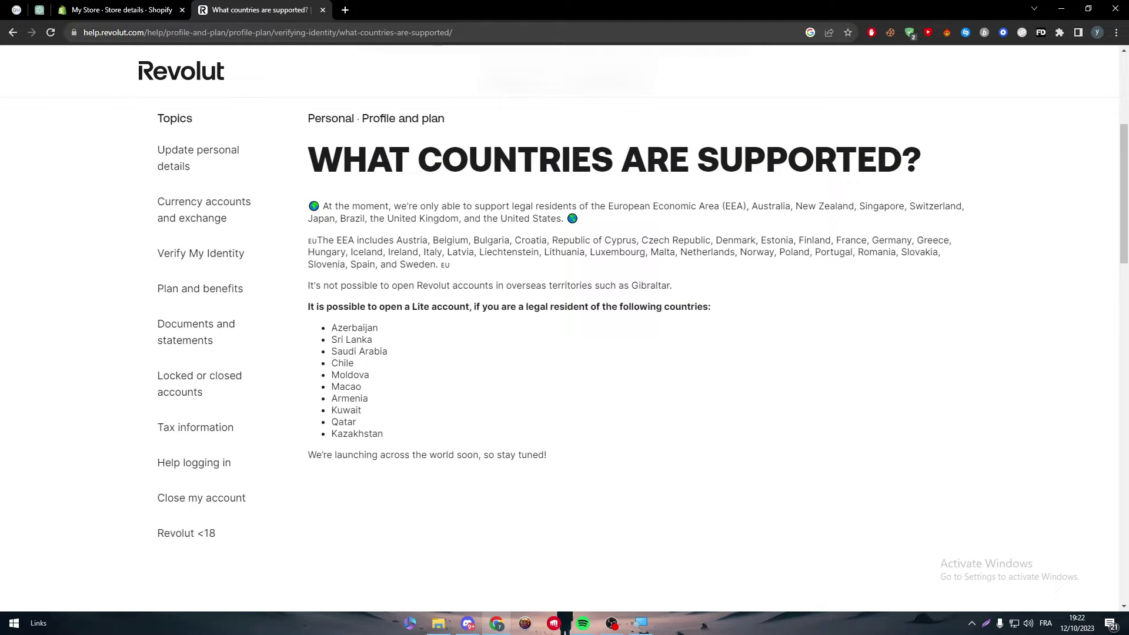
pyautogui.hotkey('ctrl', 'f')
pyautogui.write('in')
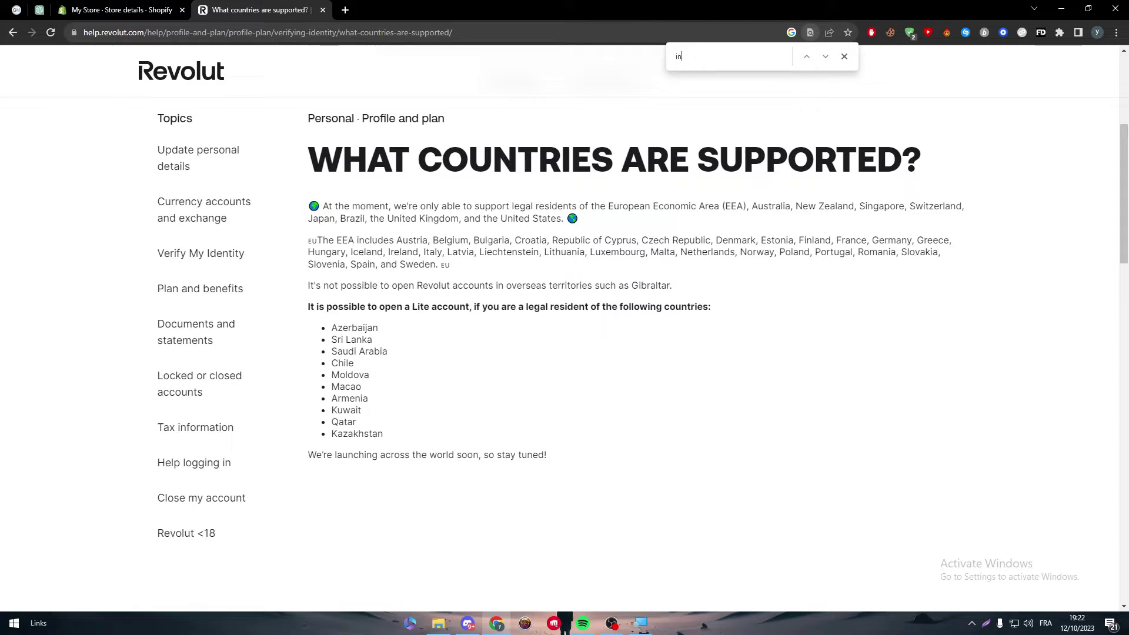
pyautogui.write('dia')
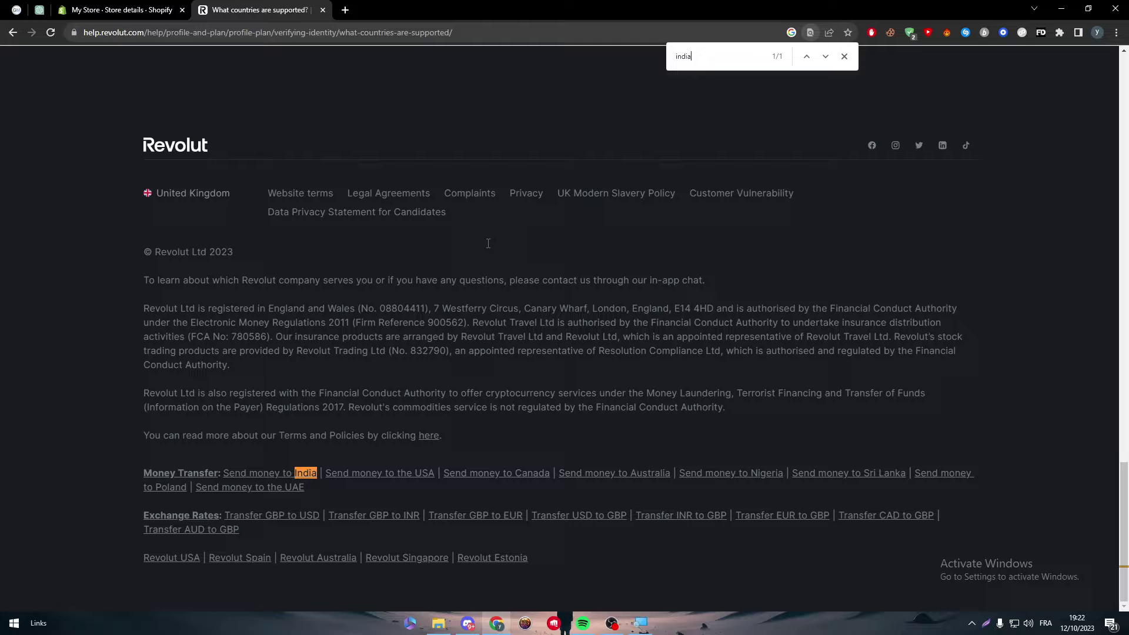
pyautogui.press('Escape')
pyautogui.moveTo(1124, 529)
pyautogui.mouseDown()
pyautogui.moveTo(1105, 335)
pyautogui.moveTo(1074, 197)
pyautogui.mouseUp()
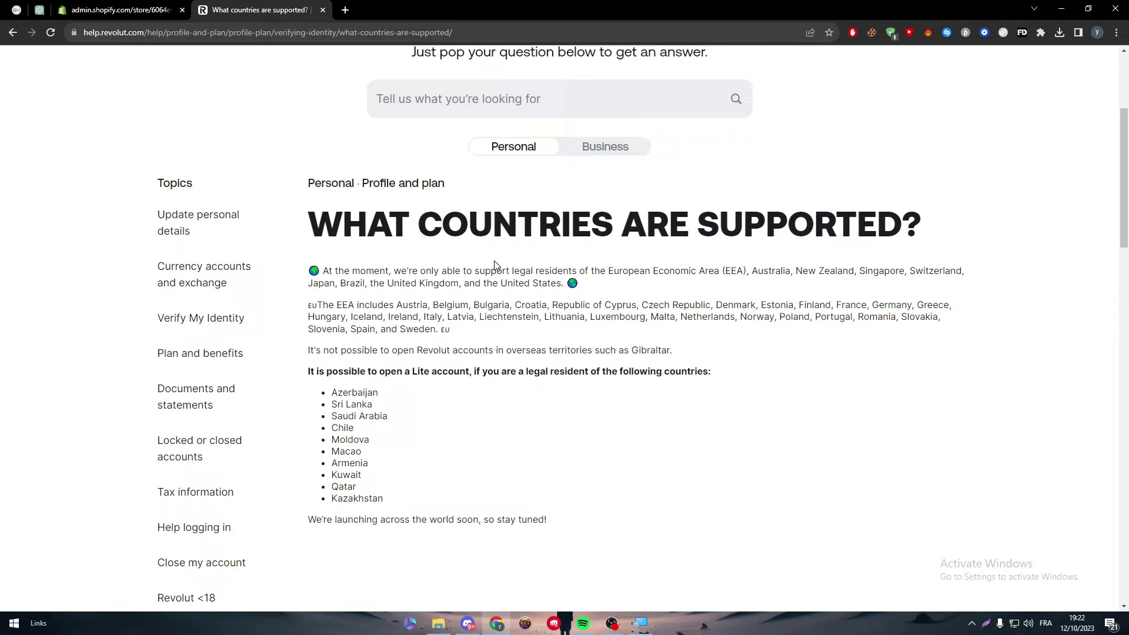
pyautogui.moveTo(342, 305)
pyautogui.mouseDown()
pyautogui.moveTo(432, 370)
pyautogui.moveTo(486, 517)
pyautogui.mouseUp()
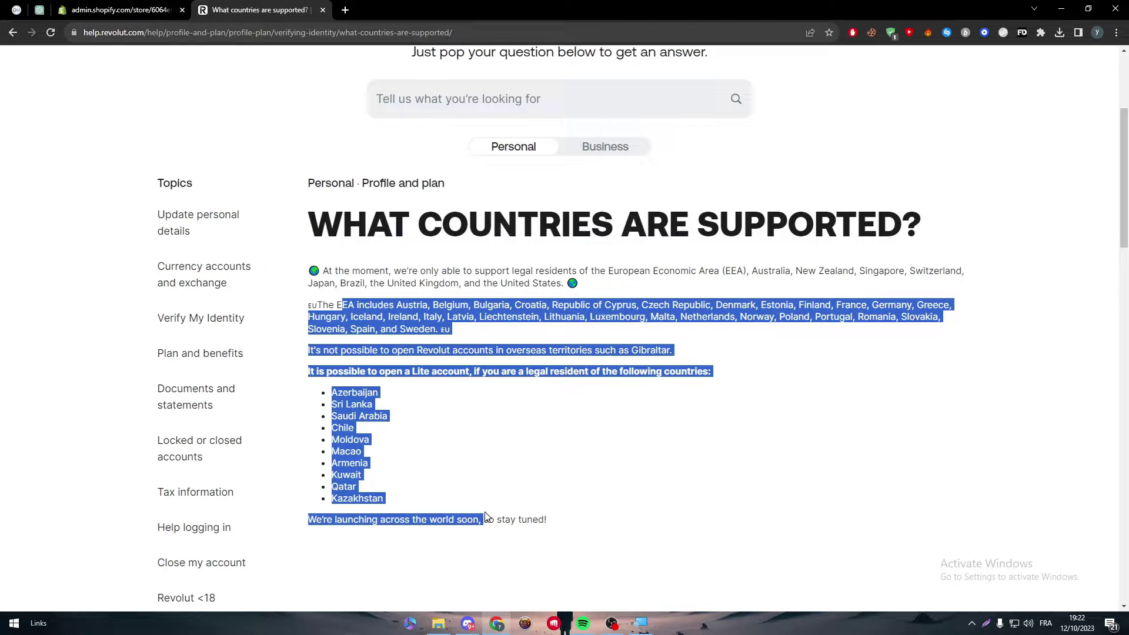
pyautogui.click(476, 486)
pyautogui.moveTo(373, 408); pyautogui.dragTo(380, 443)
pyautogui.click(379, 445)
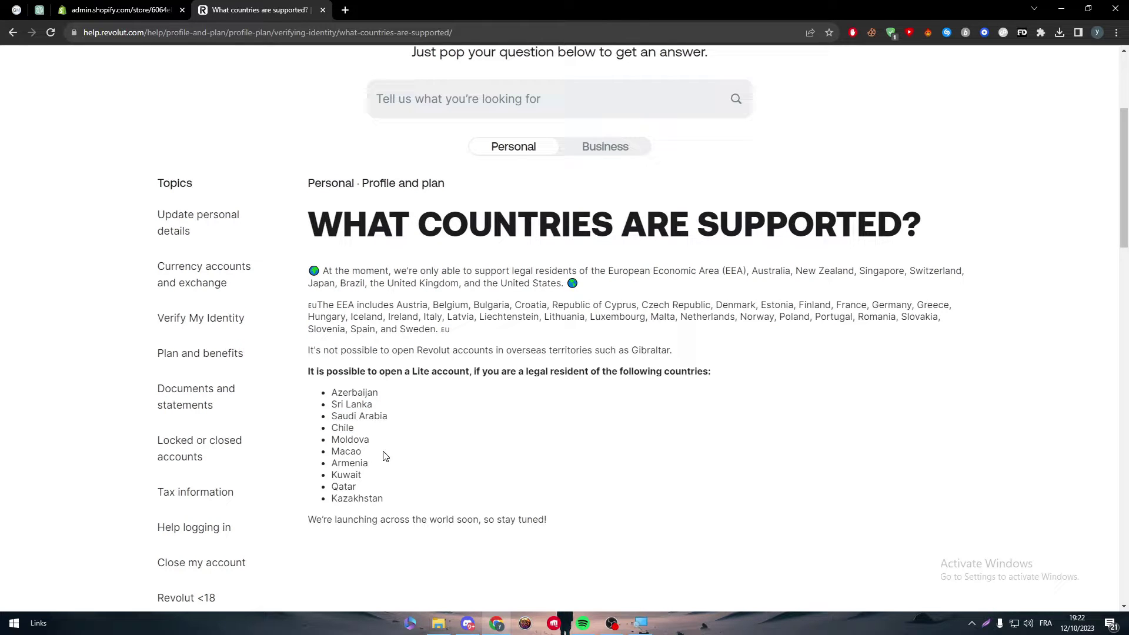
# Step: Change the billing country to United States in Store details
pyautogui.click(115, 12)
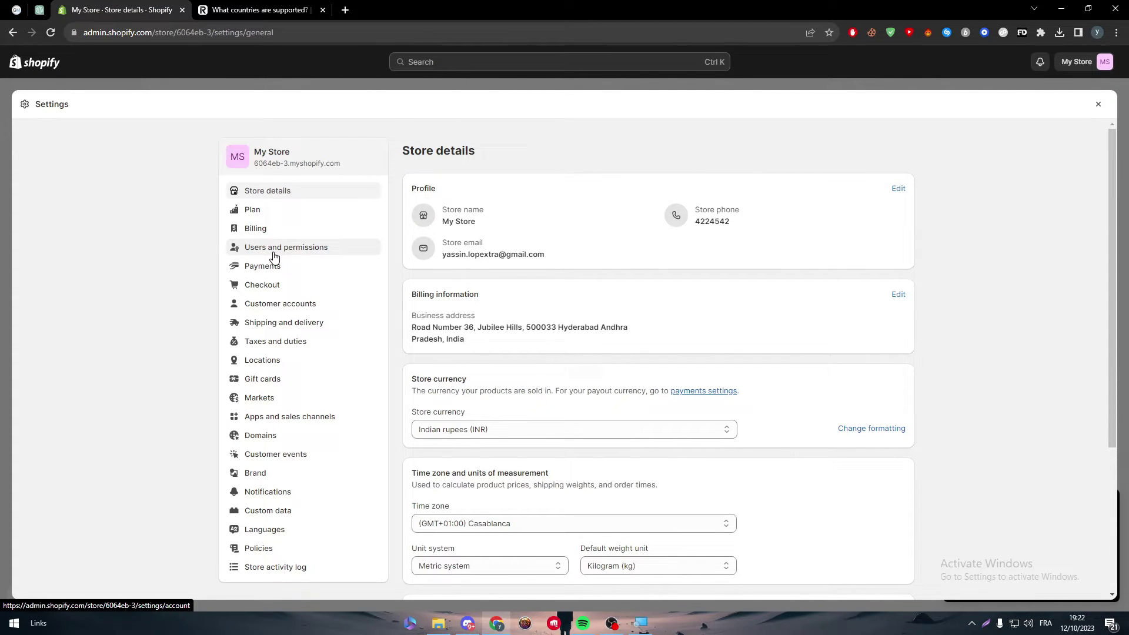
pyautogui.click(896, 296)
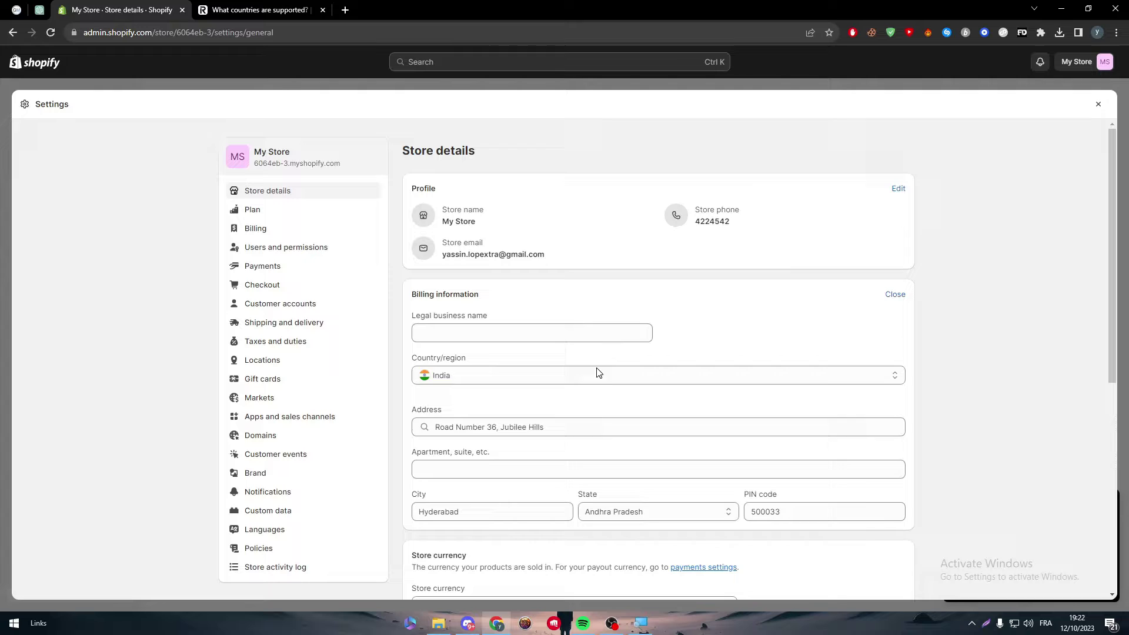
pyautogui.click(597, 373)
pyautogui.write('u')
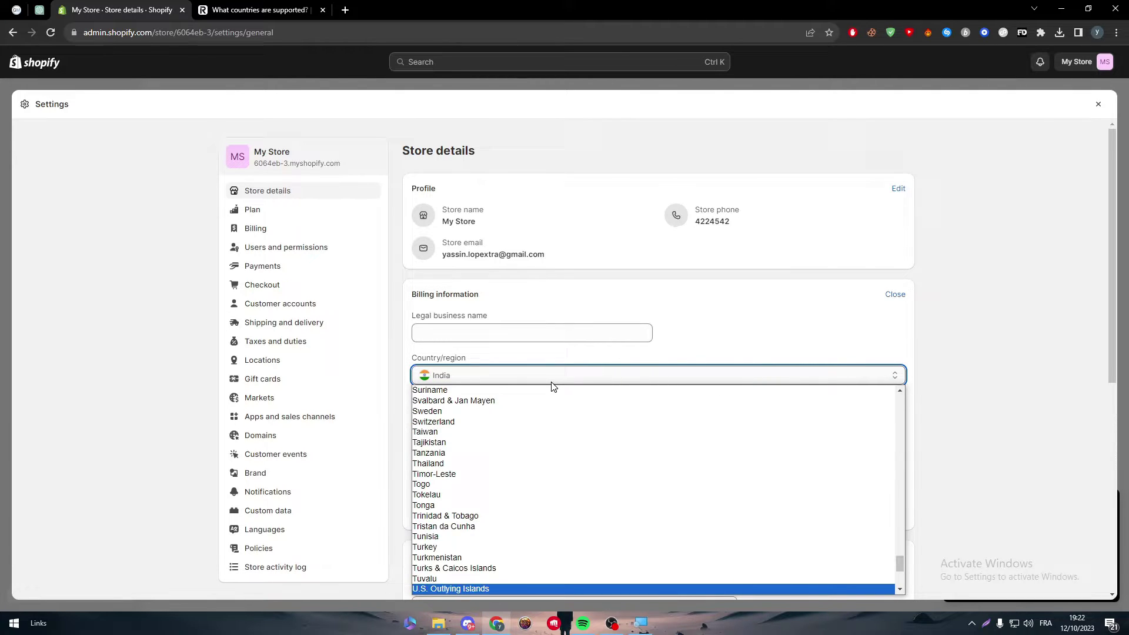
pyautogui.write('nited s')
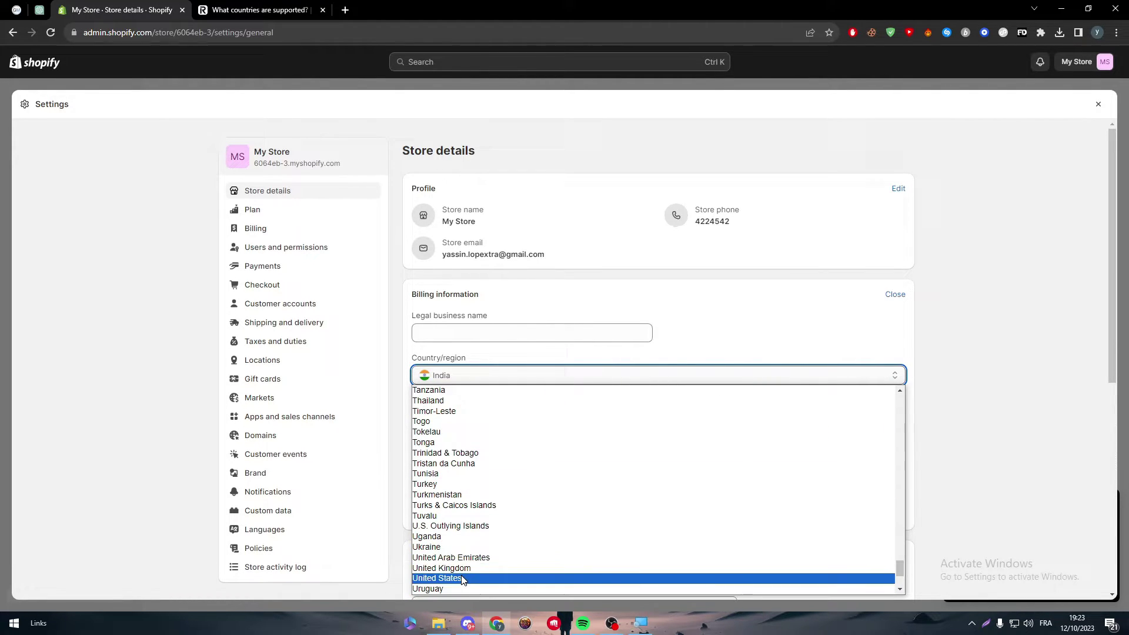
pyautogui.click(459, 577)
# Step: Paste the generated street, 1755 Grey Fox Farm Road, into the billing Address
pyautogui.click(344, 11)
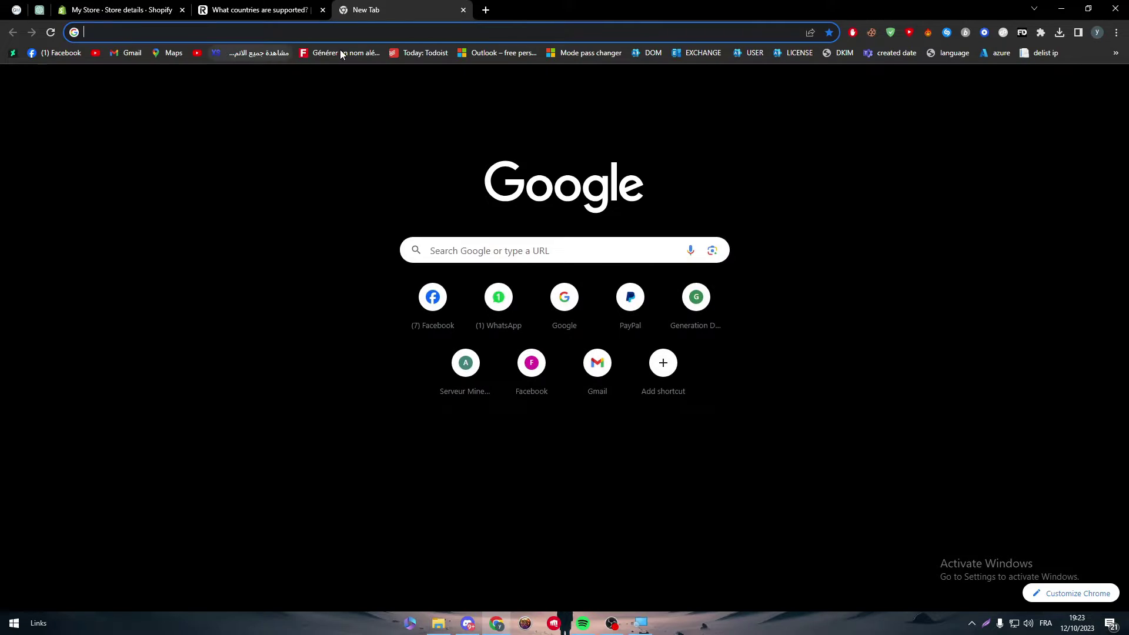
pyautogui.click(338, 53)
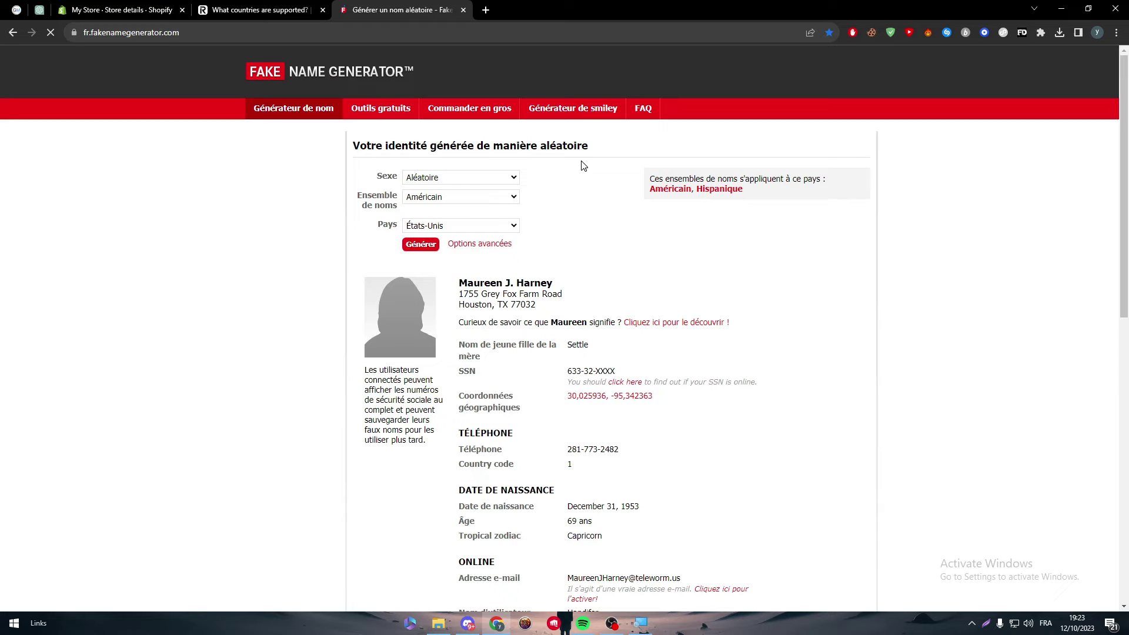
pyautogui.tripleClick(509, 294)
pyautogui.hotkey('ctrl', 'c')
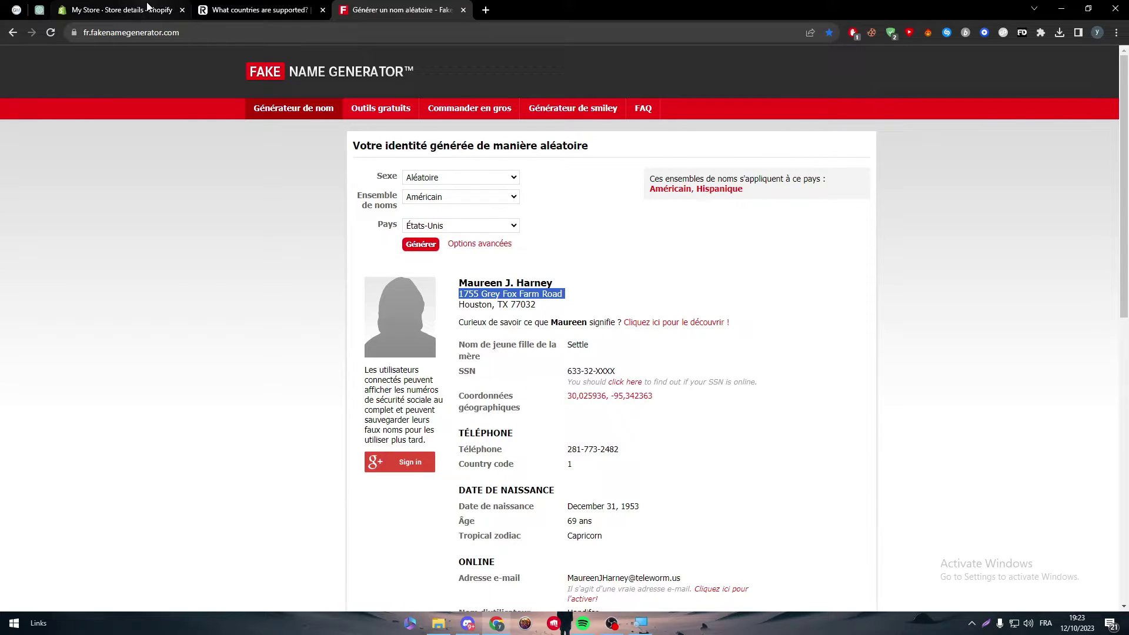
pyautogui.click(123, 10)
pyautogui.tripleClick(538, 457)
pyautogui.hotkey('ctrl', 'v')
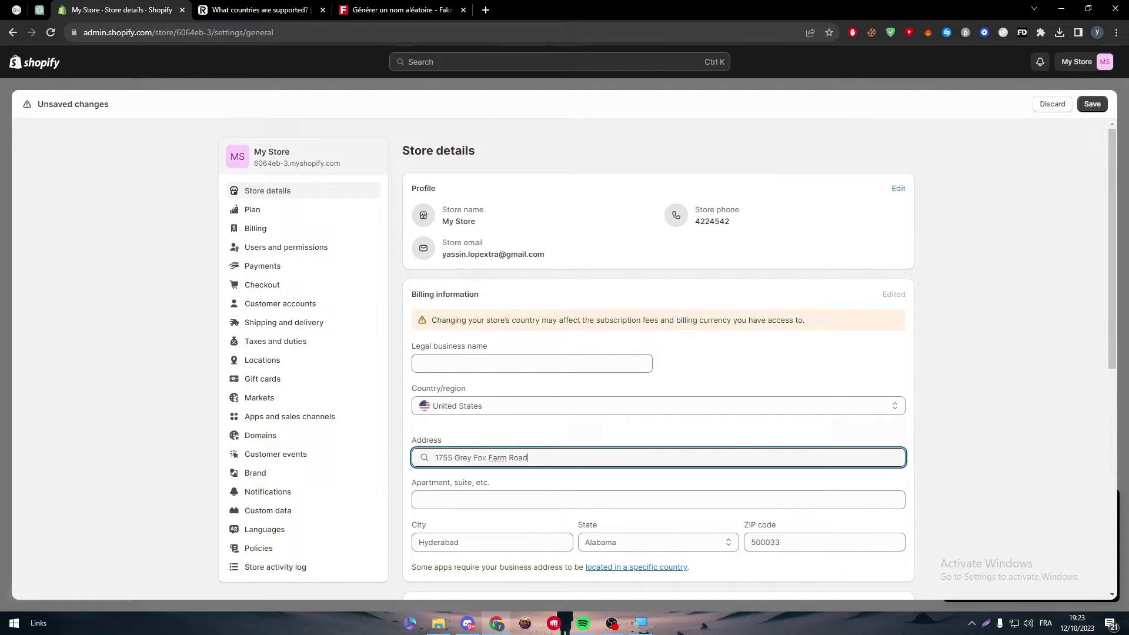
# Step: Paste the generated 'Houston, TX 77032' line into City, replacing Hyderabad
pyautogui.click(397, 10)
pyautogui.tripleClick(497, 304)
pyautogui.hotkey('ctrl', 'c')
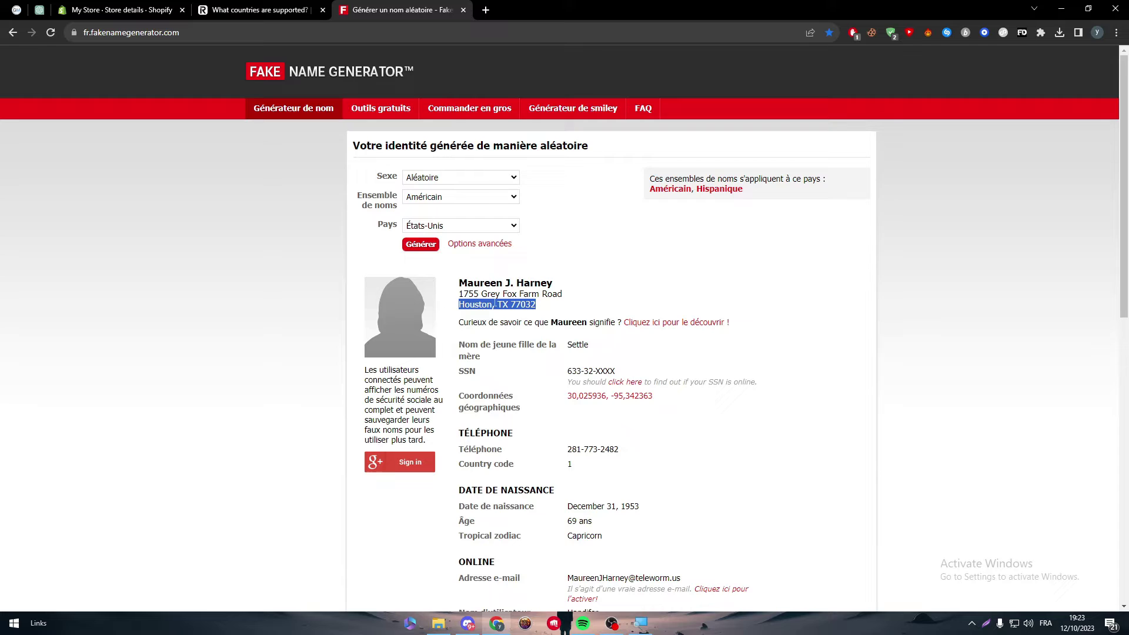
pyautogui.click(121, 10)
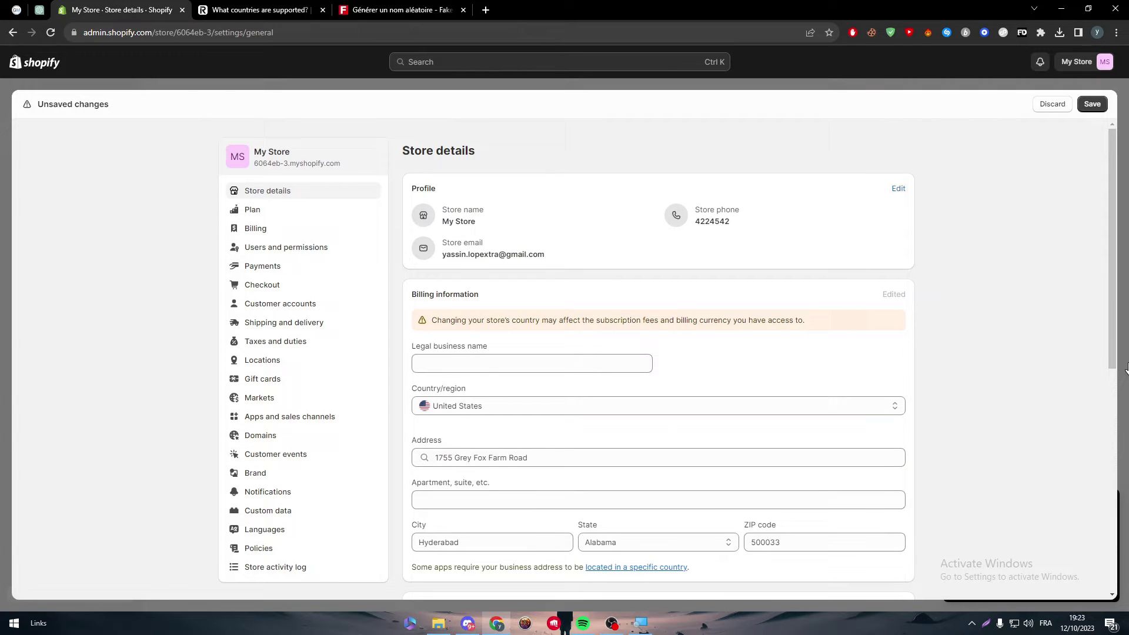
pyautogui.scroll(-3, 1115, 326)
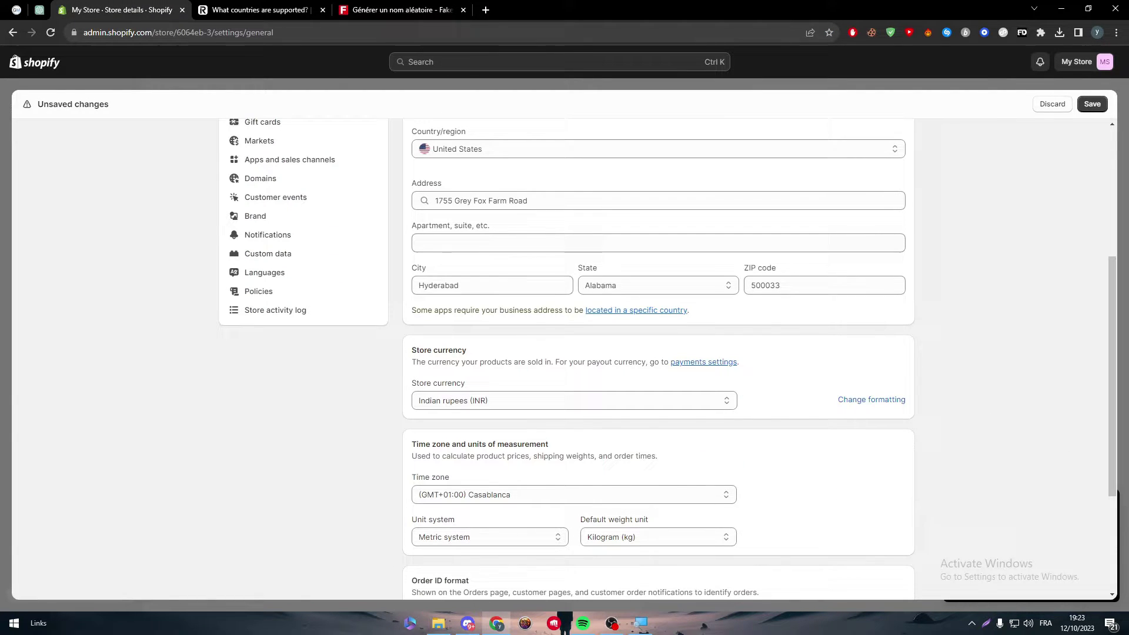
pyautogui.click(477, 285)
pyautogui.hotkey('ctrl', 'a')
pyautogui.hotkey('ctrl', 'v')
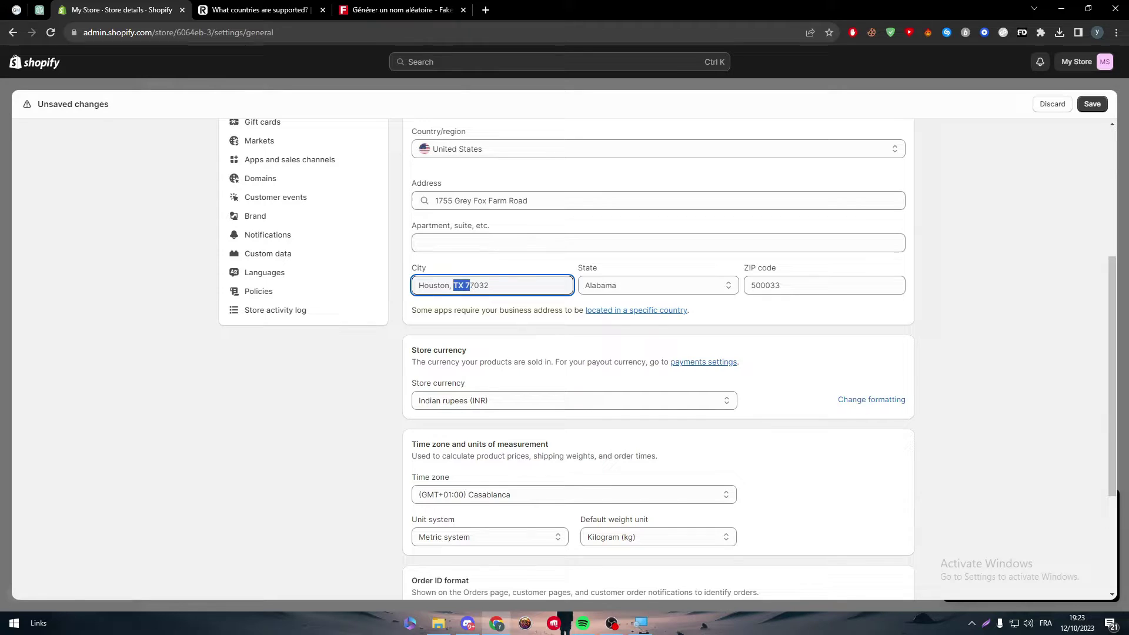
# Step: Set the state to Texas and move 77032 into ZIP, leaving City as Houston
pyautogui.click(620, 284)
pyautogui.press('t')
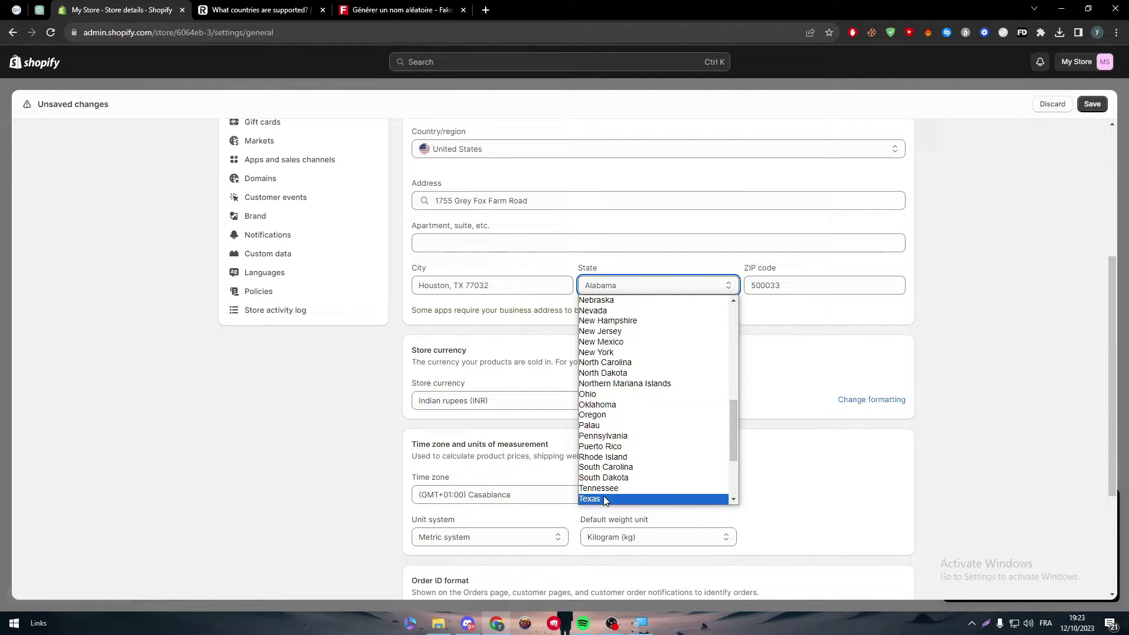
pyautogui.click(604, 497)
pyautogui.click(527, 285)
pyautogui.moveTo(489, 285); pyautogui.dragTo(445, 285)
pyautogui.hotkey('ctrl', 'x')
pyautogui.doubleClick(765, 285)
pyautogui.hotkey('ctrl', 'v')
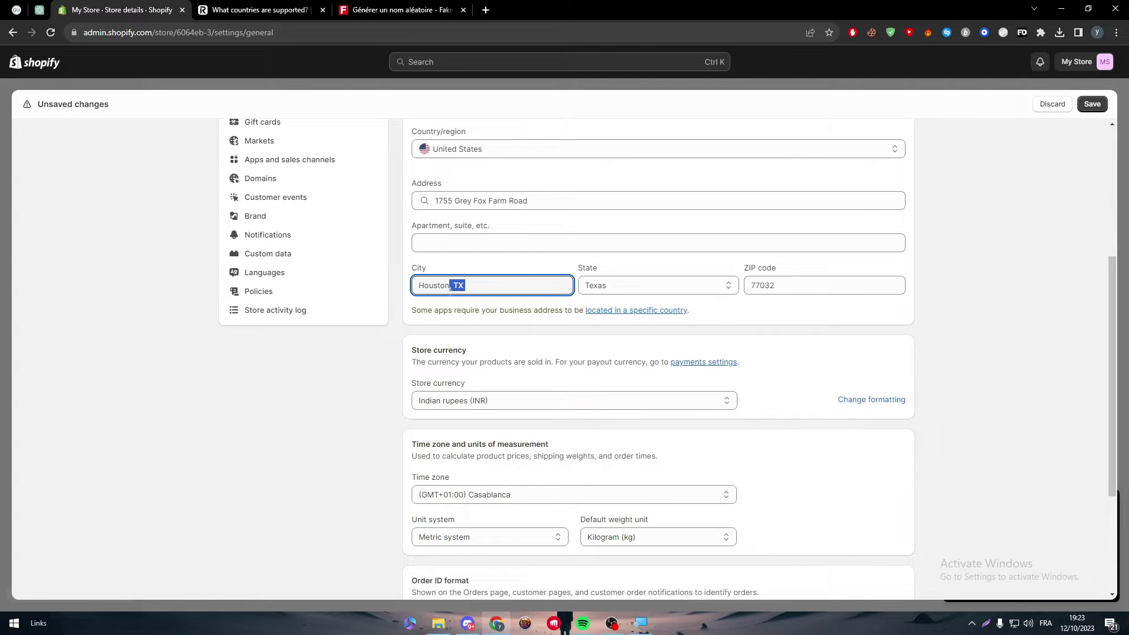
pyautogui.press('BackSpace')
pyautogui.click(820, 285)
pyautogui.scroll(3, 1052, 224)
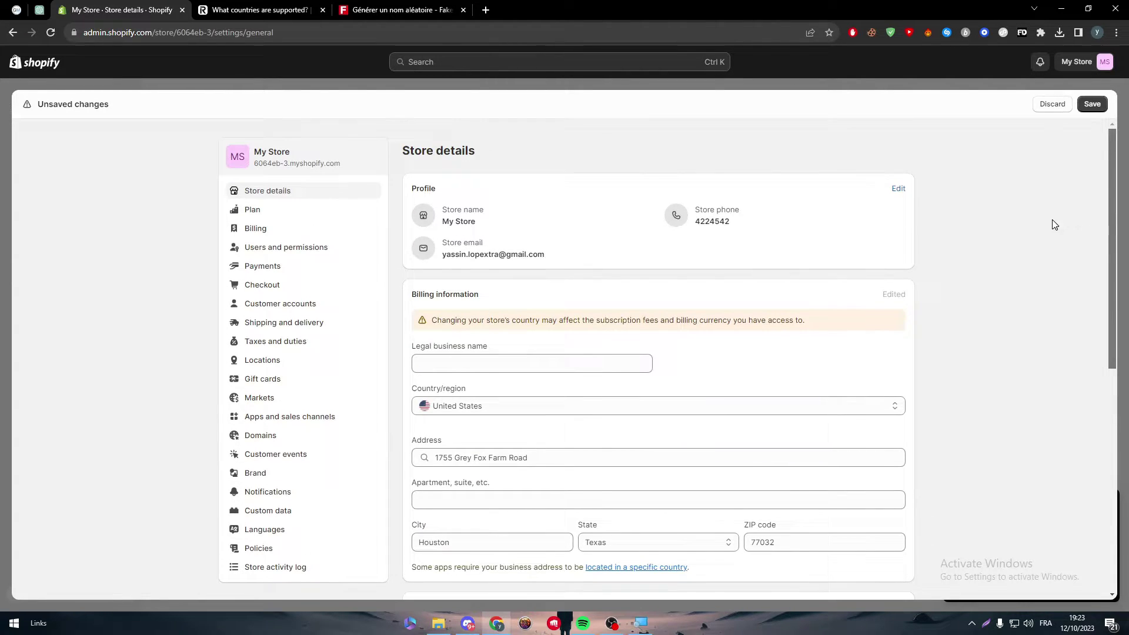
# Step: Save the Houston address, then set the store currency to US dollars (USD) and save
pyautogui.click(1092, 104)
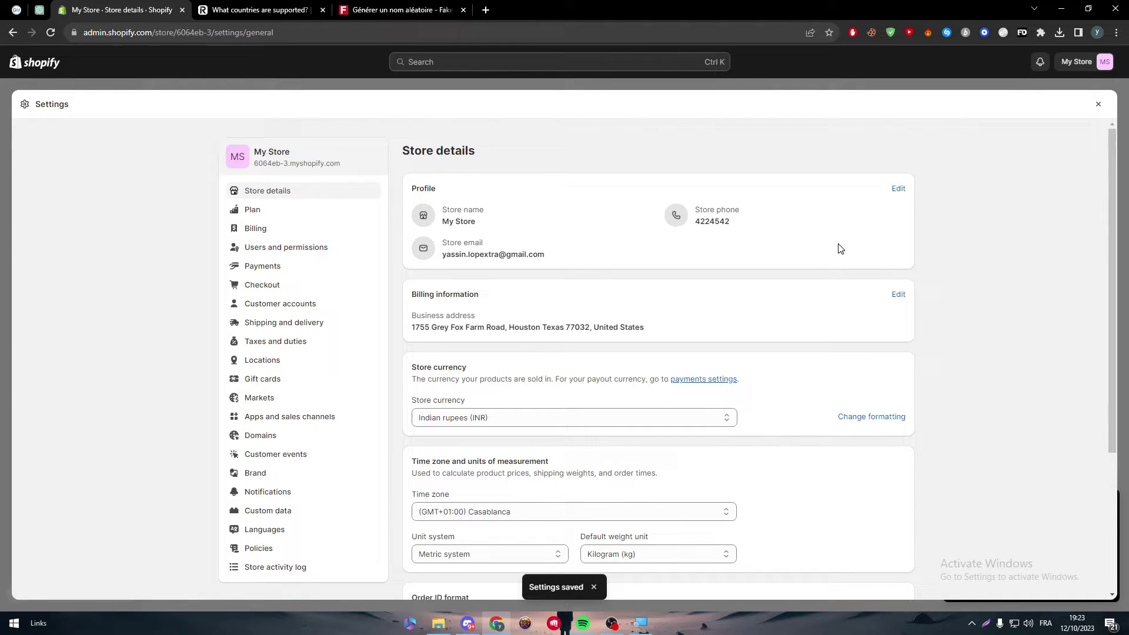
pyautogui.click(581, 418)
pyautogui.press('a')
pyautogui.press('e')
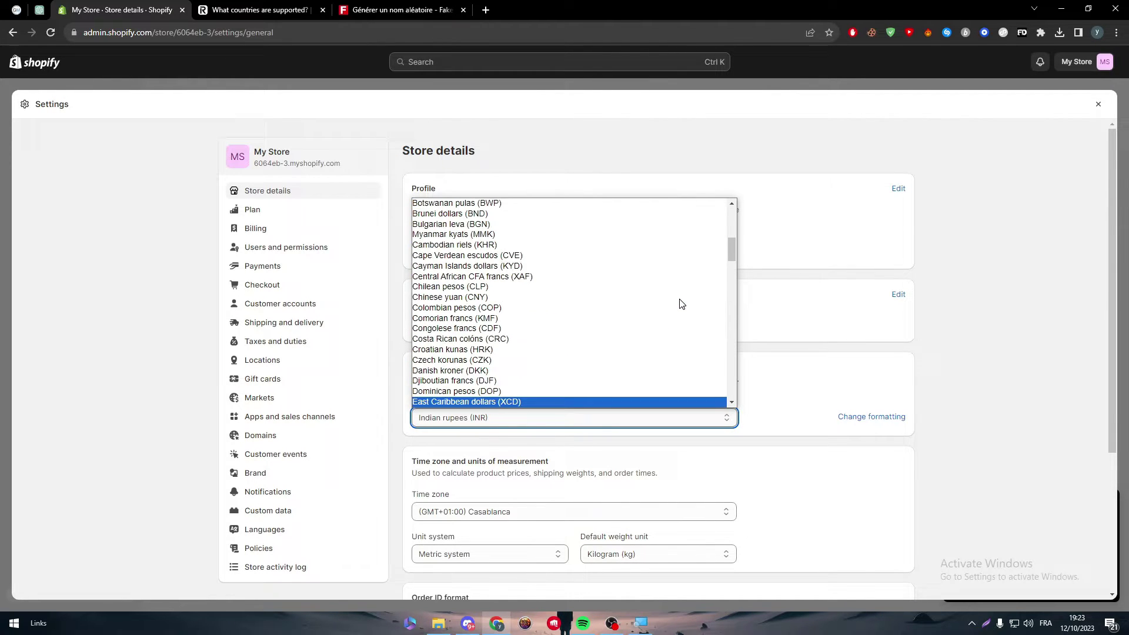
pyautogui.moveTo(732, 251); pyautogui.dragTo(736, 205)
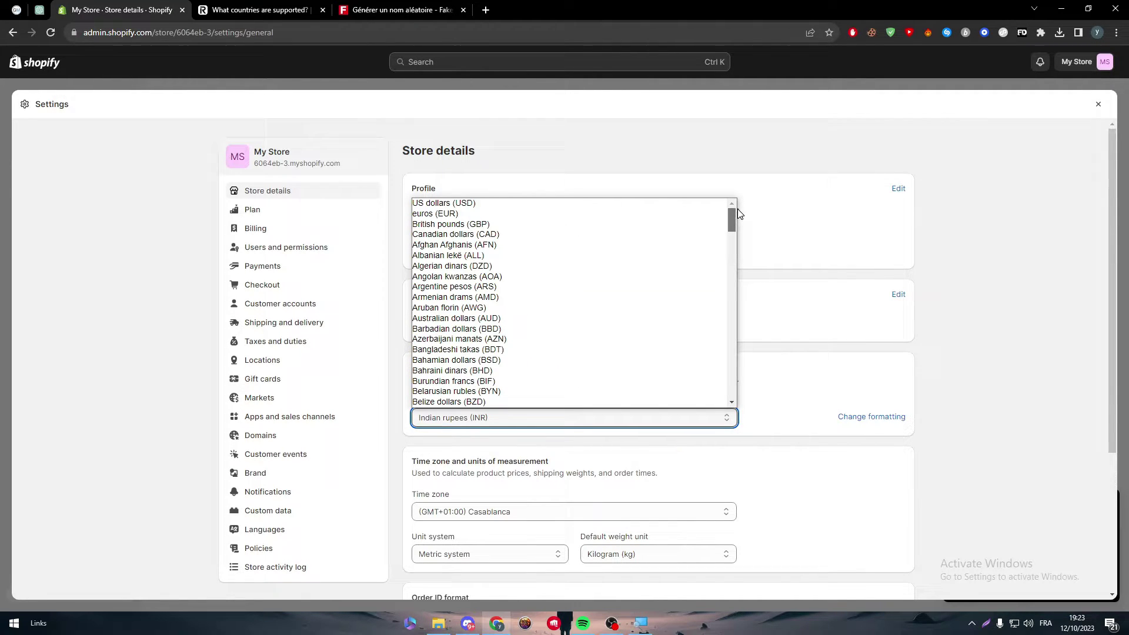
pyautogui.click(566, 206)
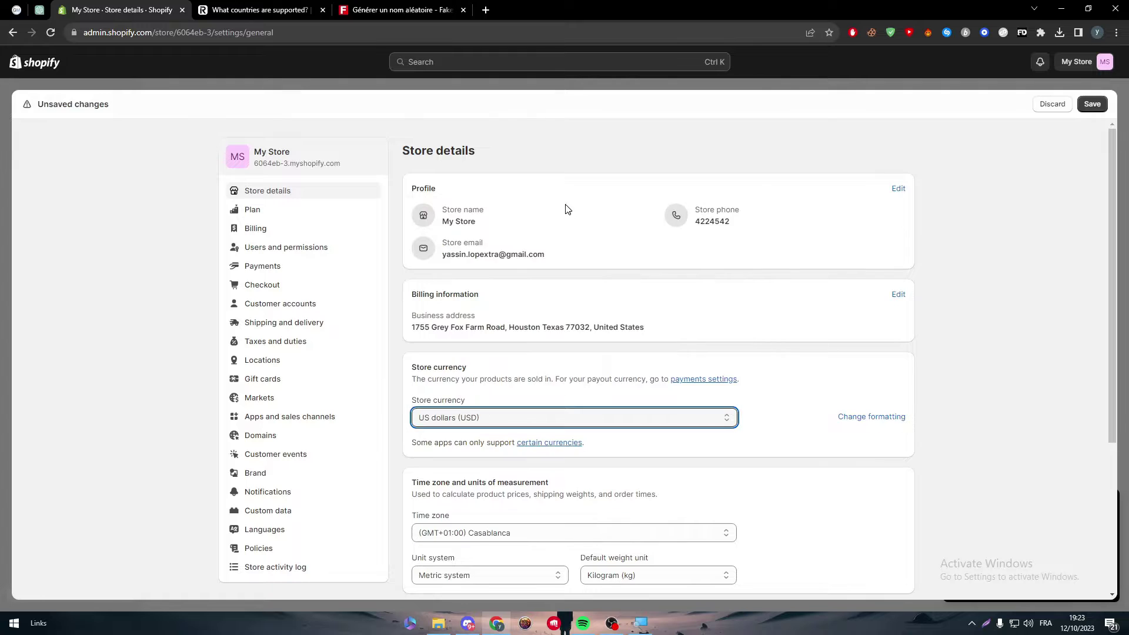
pyautogui.click(1089, 105)
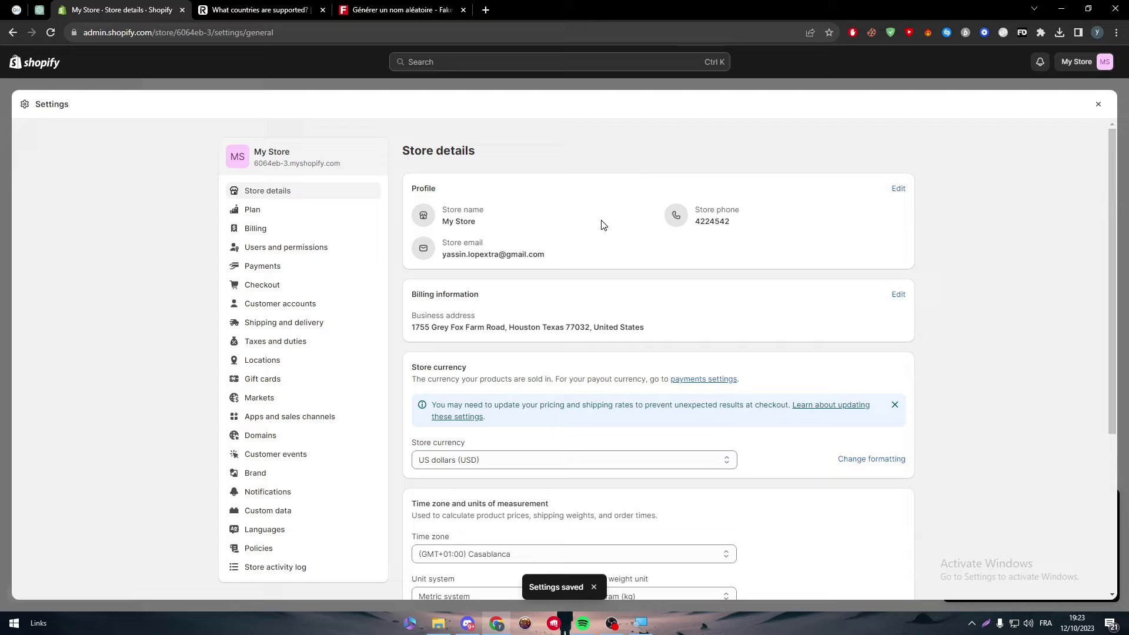
# Step: Close Settings and show all recommended apps from the Apps section
pyautogui.click(1098, 104)
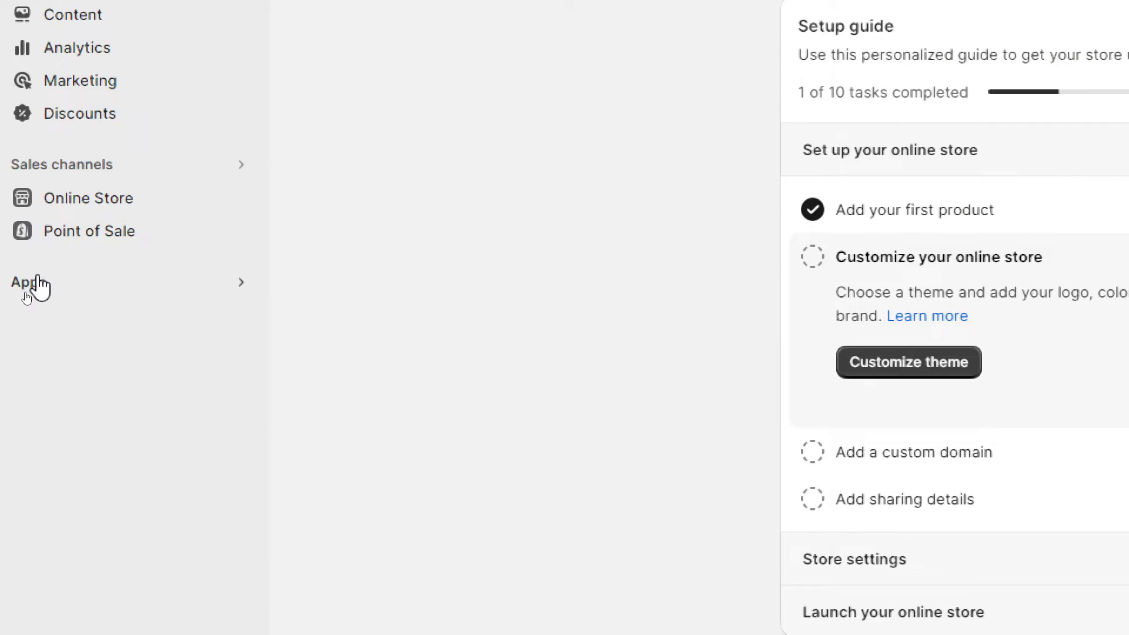
pyautogui.click(34, 285)
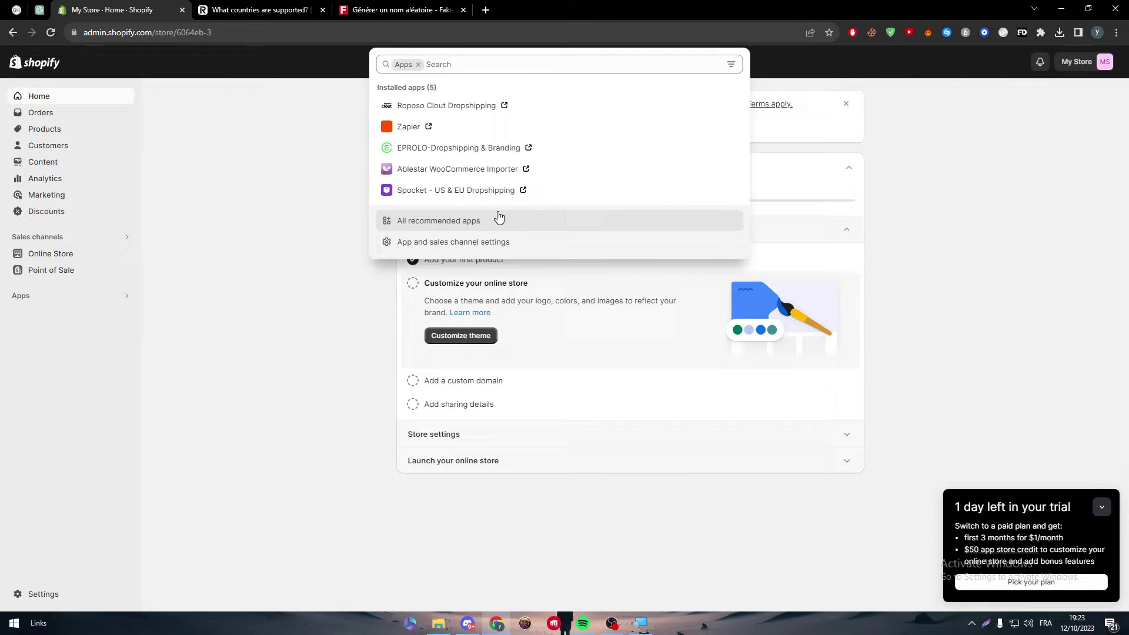
pyautogui.click(457, 223)
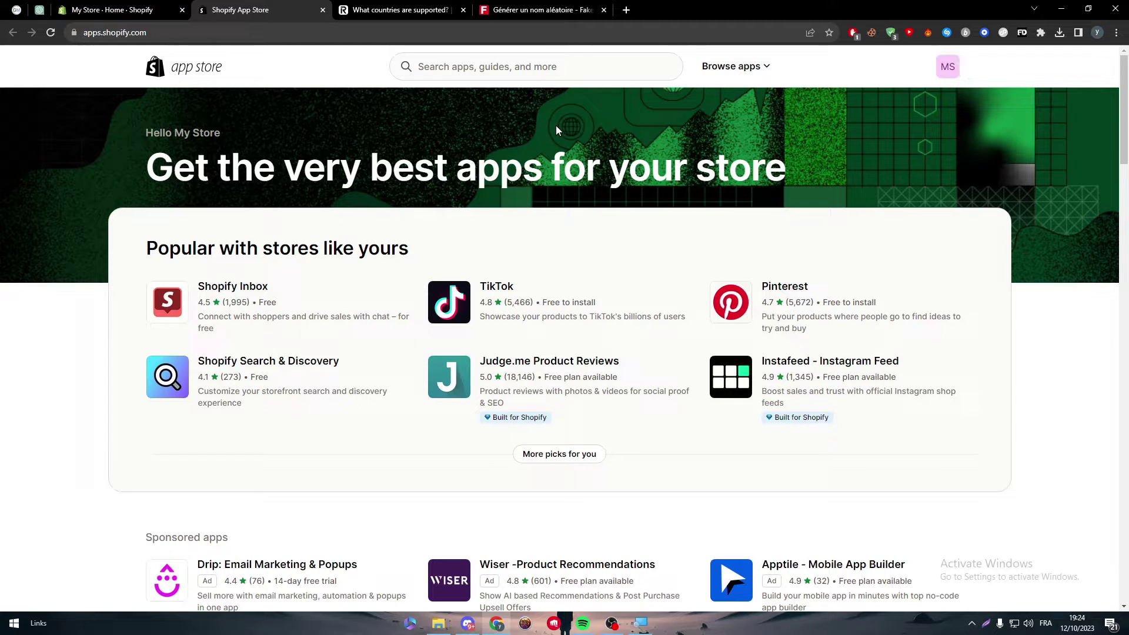
# Step: Search the App Store for 'revolut' and scroll its 15 results, none a Revolut app
pyautogui.click(542, 65)
pyautogui.write('re')
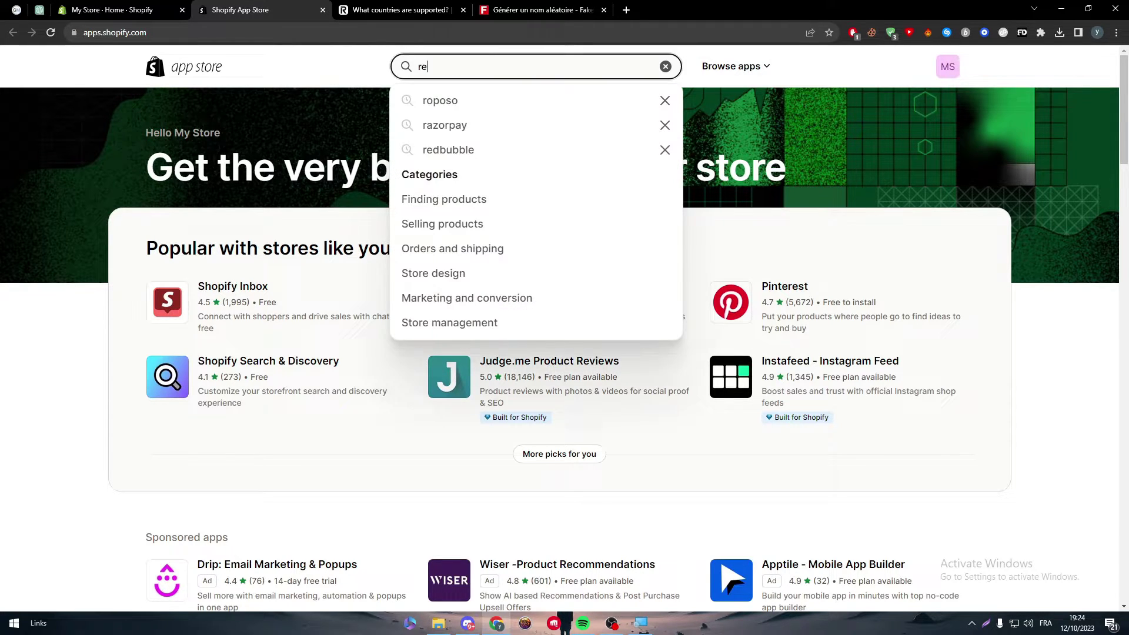
pyautogui.write('volut')
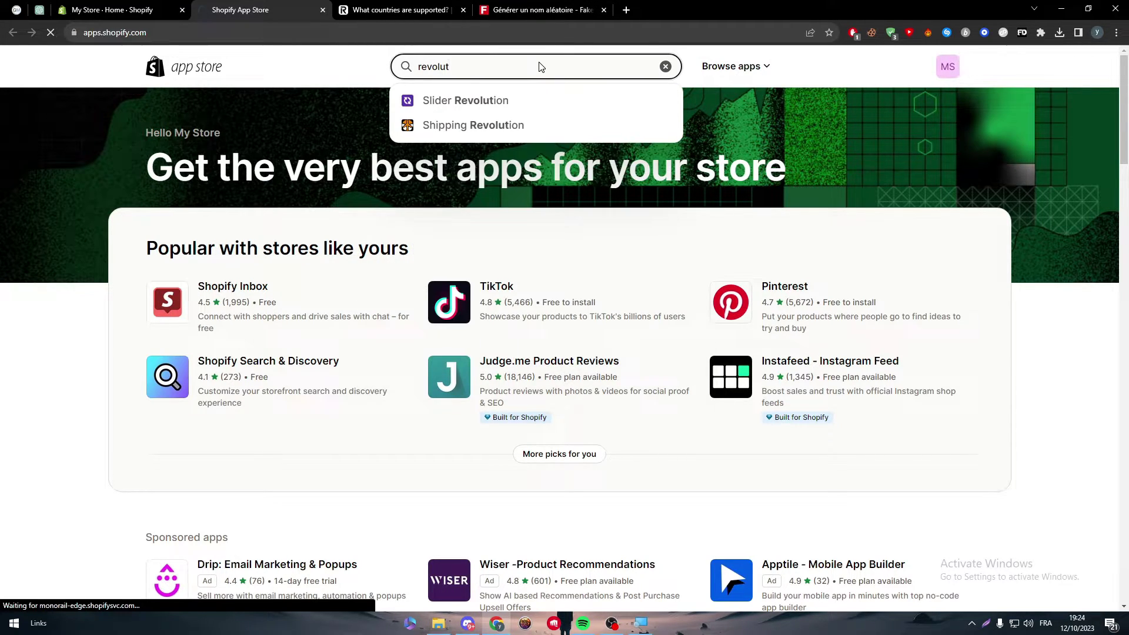
pyautogui.press('Return')
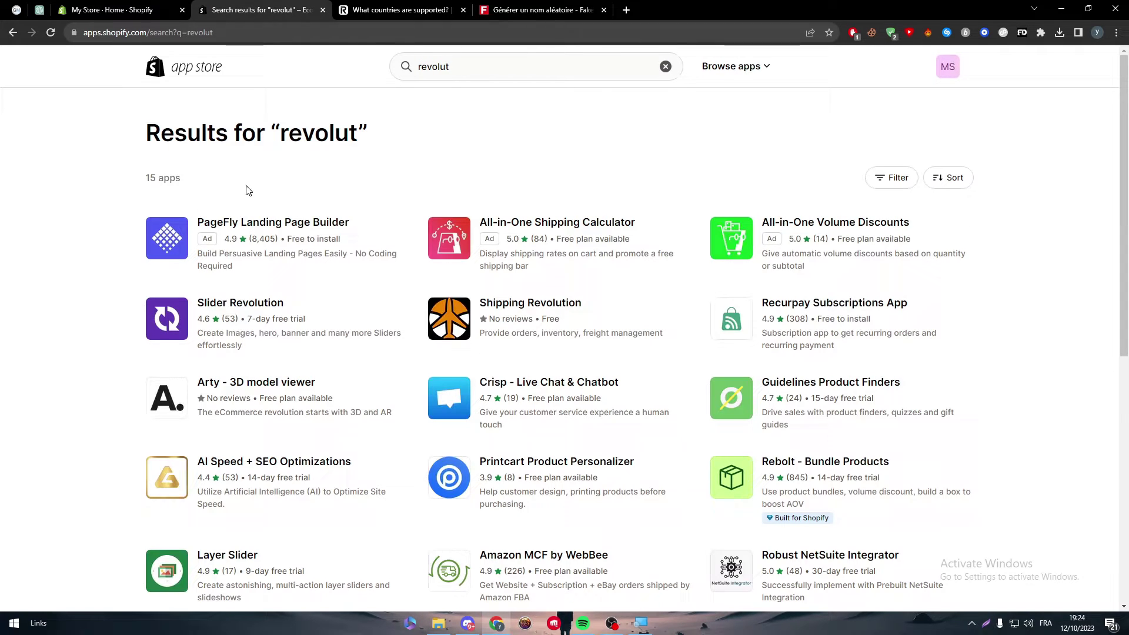
pyautogui.click(429, 12)
pyautogui.scroll(3, 234, 55)
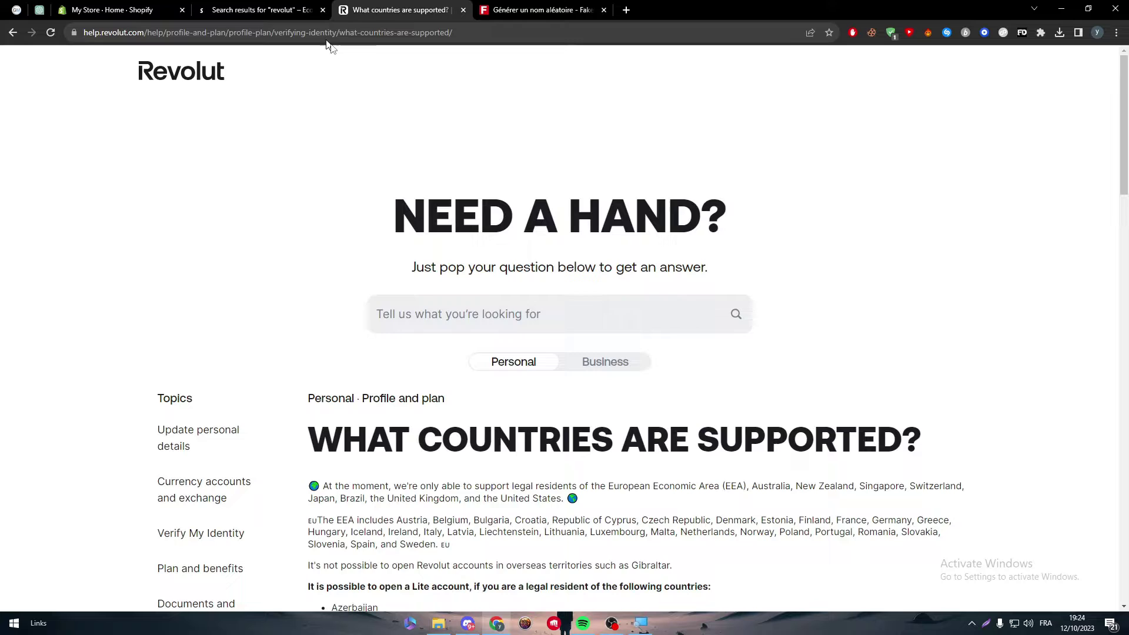
pyautogui.click(263, 10)
pyautogui.moveTo(1122, 172); pyautogui.dragTo(1122, 334)
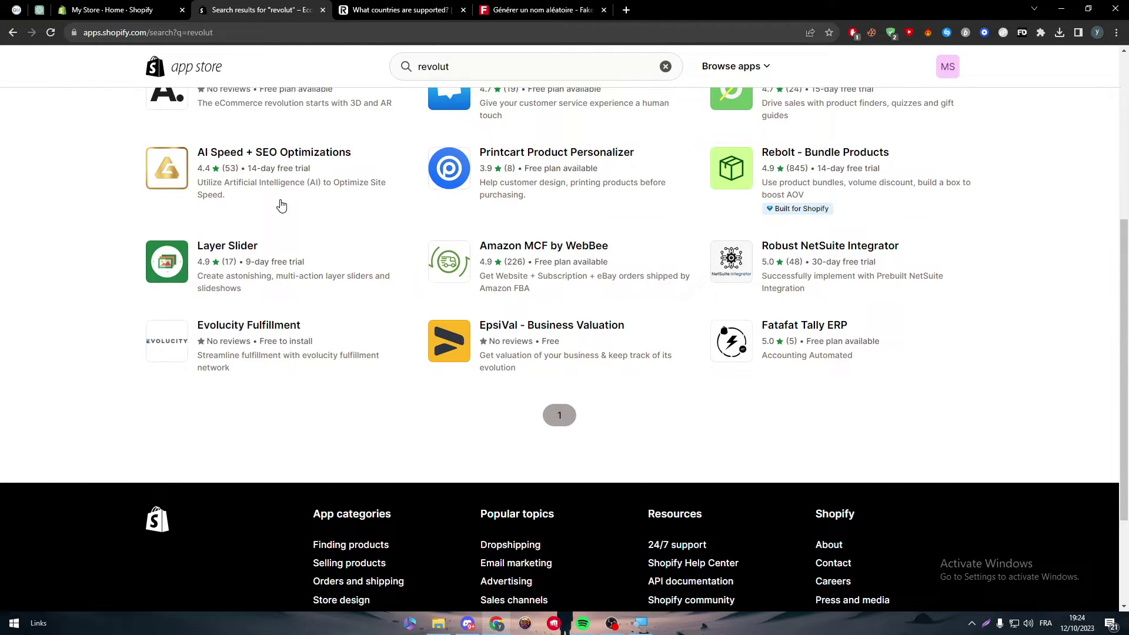
pyautogui.moveTo(1123, 379); pyautogui.dragTo(1120, 221)
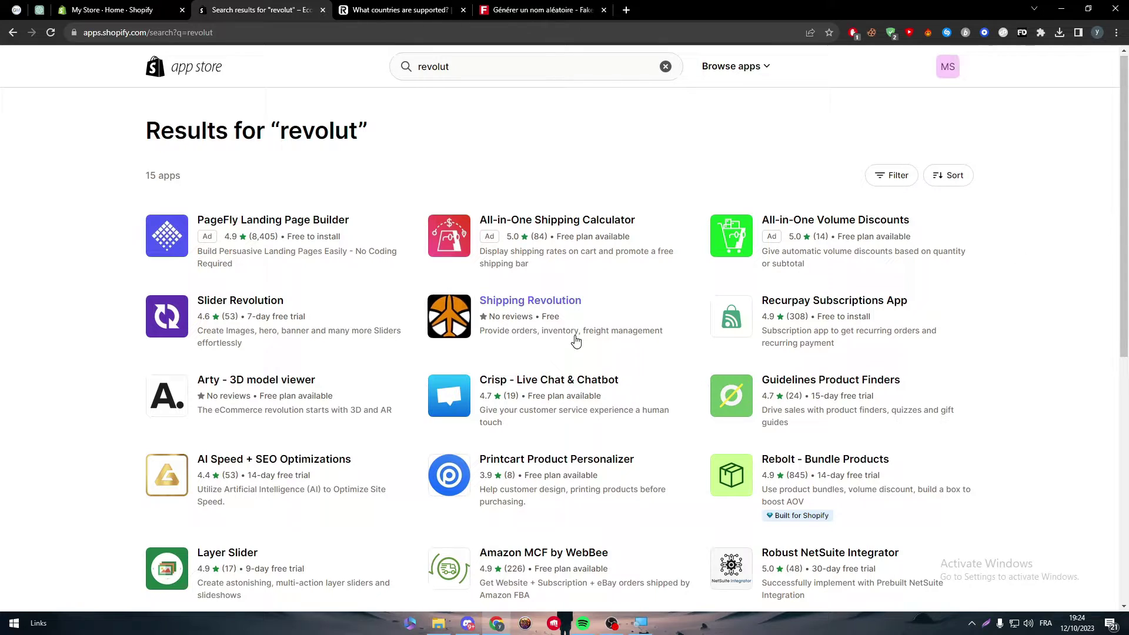
# Step: Return to the admin, dismiss the recommended apps dialog, and open Settings > Payments
pyautogui.click(151, 10)
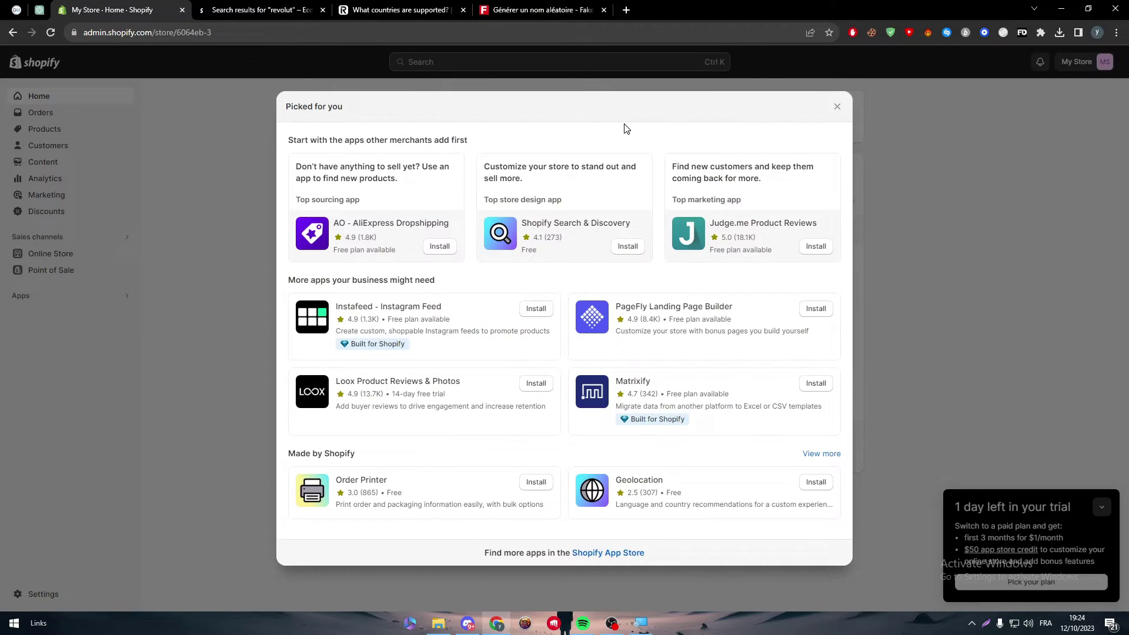
pyautogui.click(837, 106)
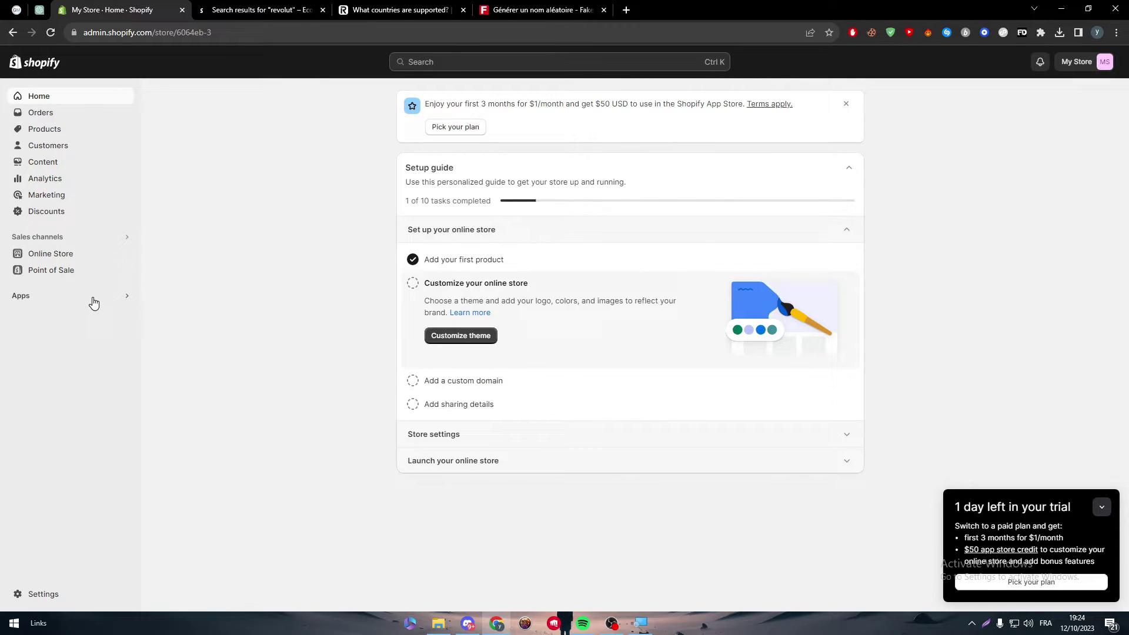
pyautogui.click(125, 298)
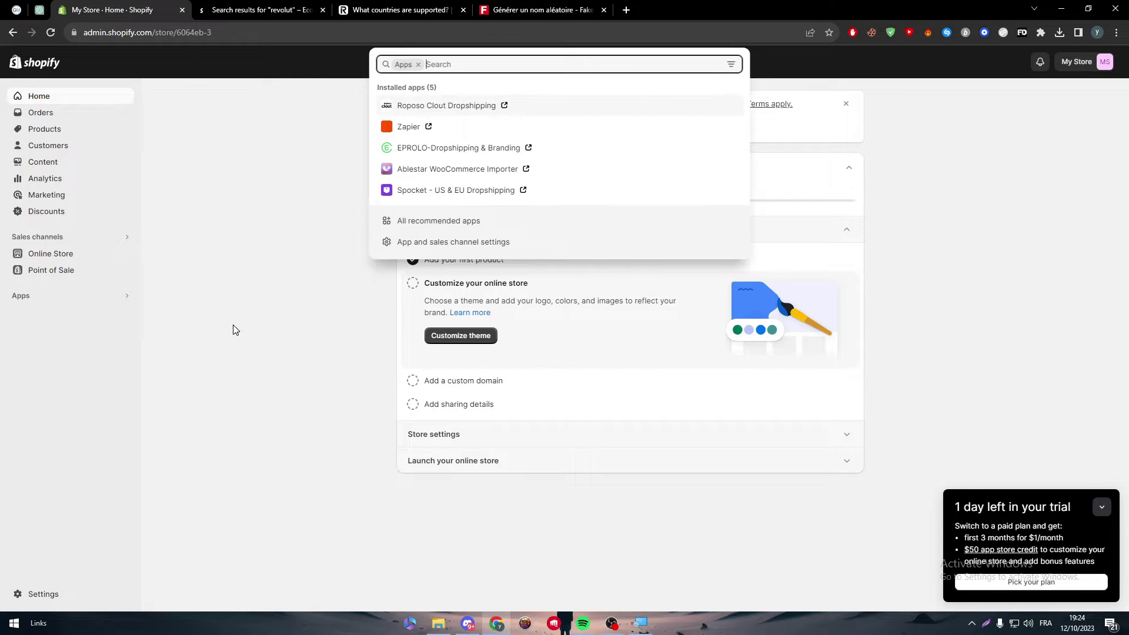
pyautogui.click(188, 282)
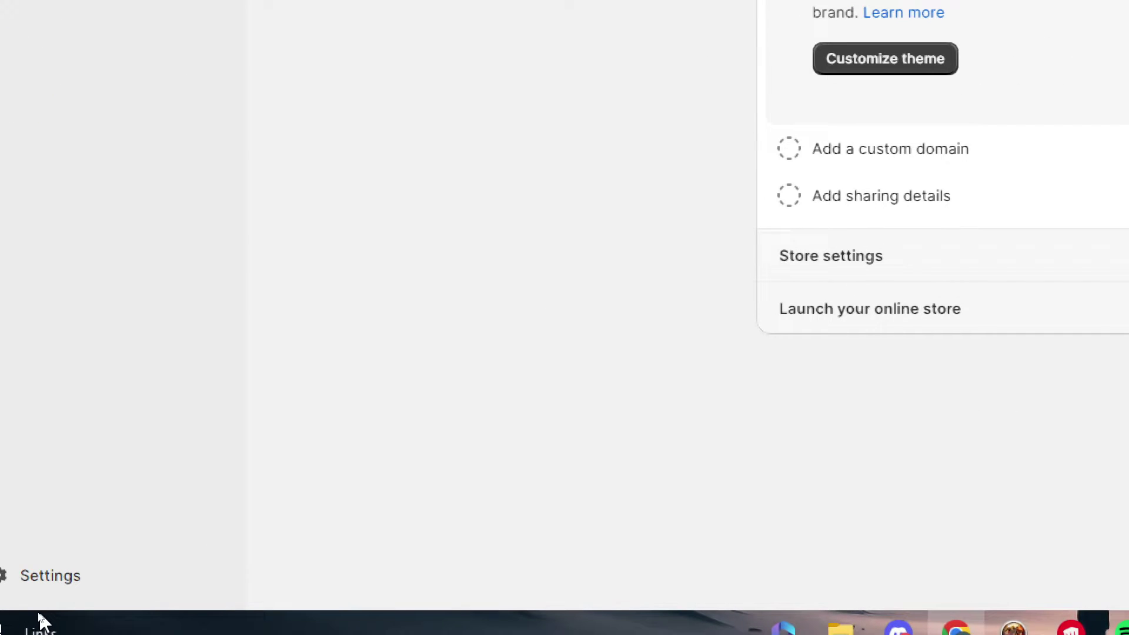
pyautogui.click(36, 584)
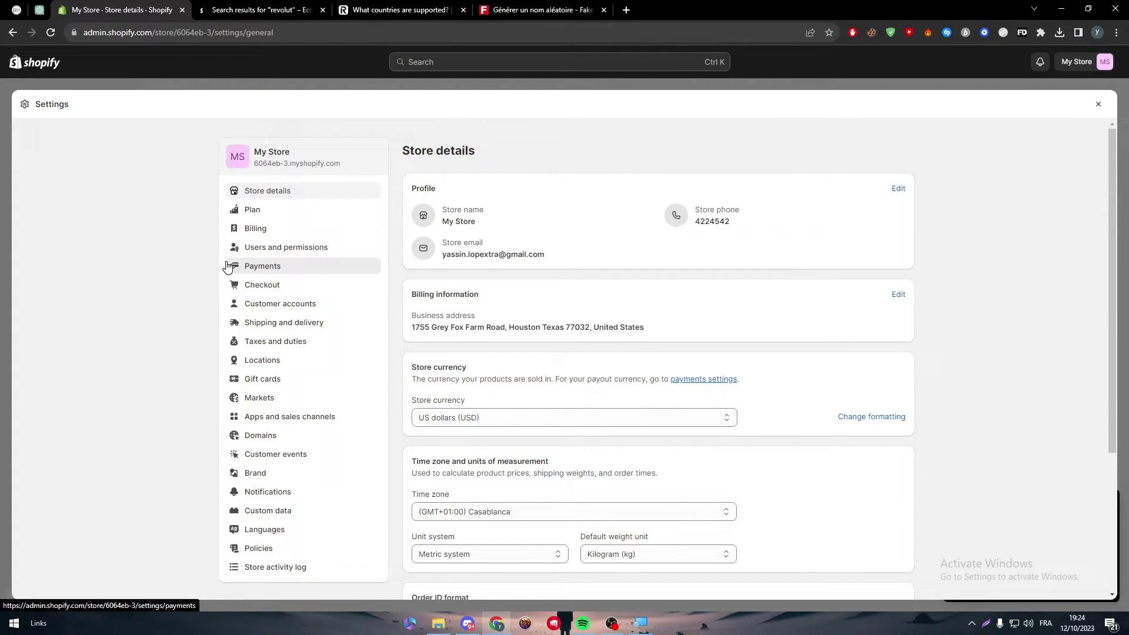
pyautogui.click(227, 267)
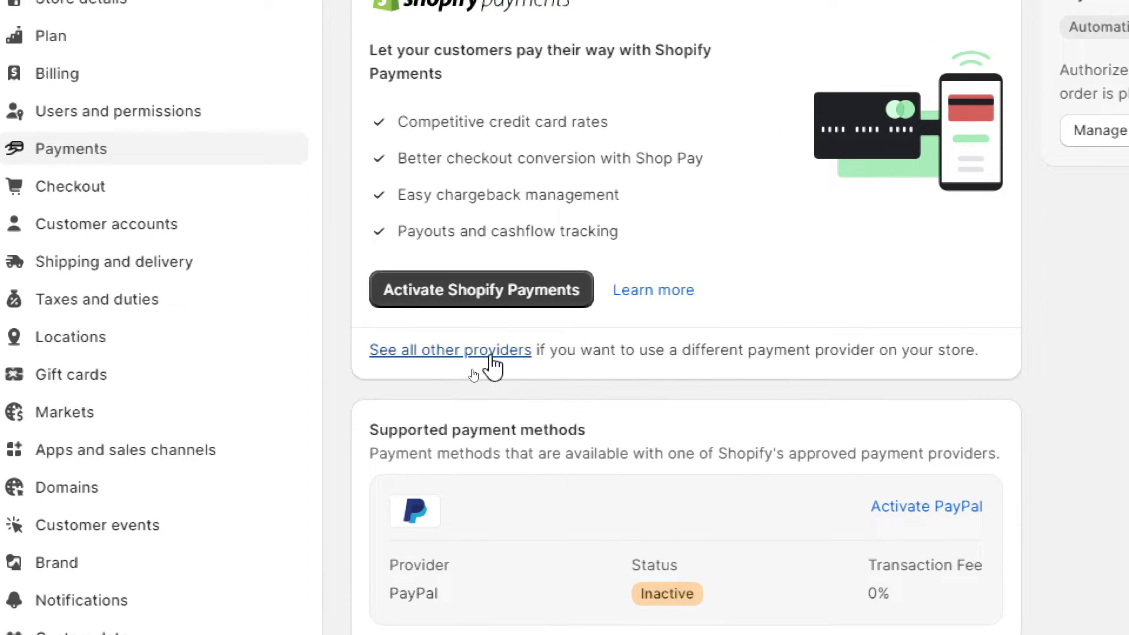
# Step: Browse the third-party payment providers and the Payment methods filter, then close Settings
pyautogui.click(471, 367)
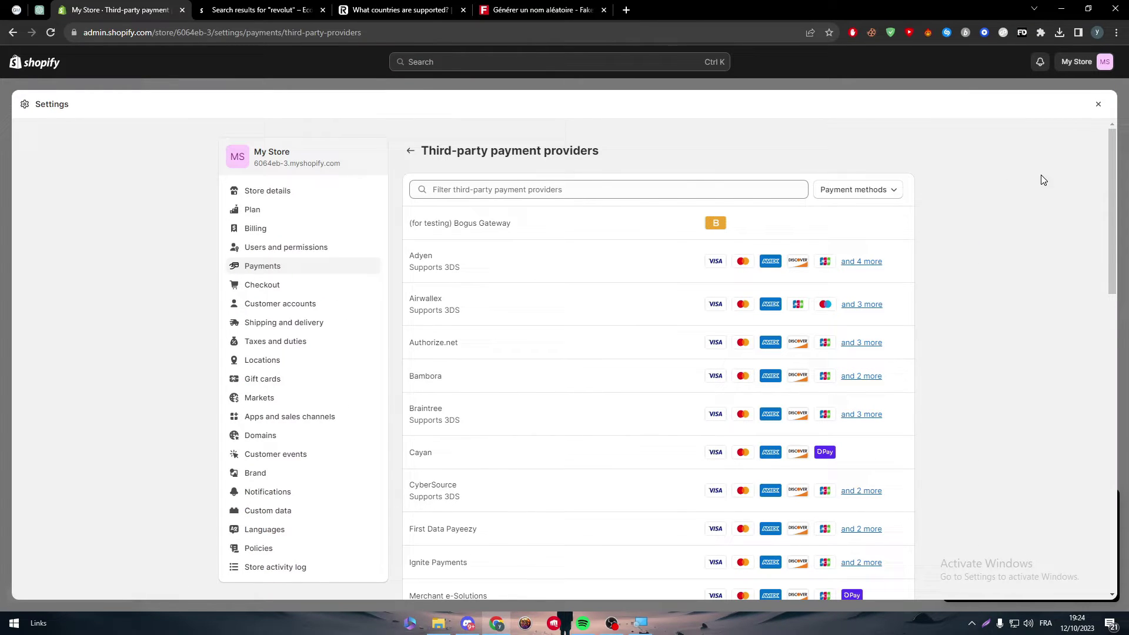
pyautogui.moveTo(1117, 176)
pyautogui.mouseDown()
pyautogui.moveTo(1057, 435)
pyautogui.moveTo(1041, 242)
pyautogui.moveTo(1066, 336)
pyautogui.moveTo(1049, 530)
pyautogui.mouseUp()
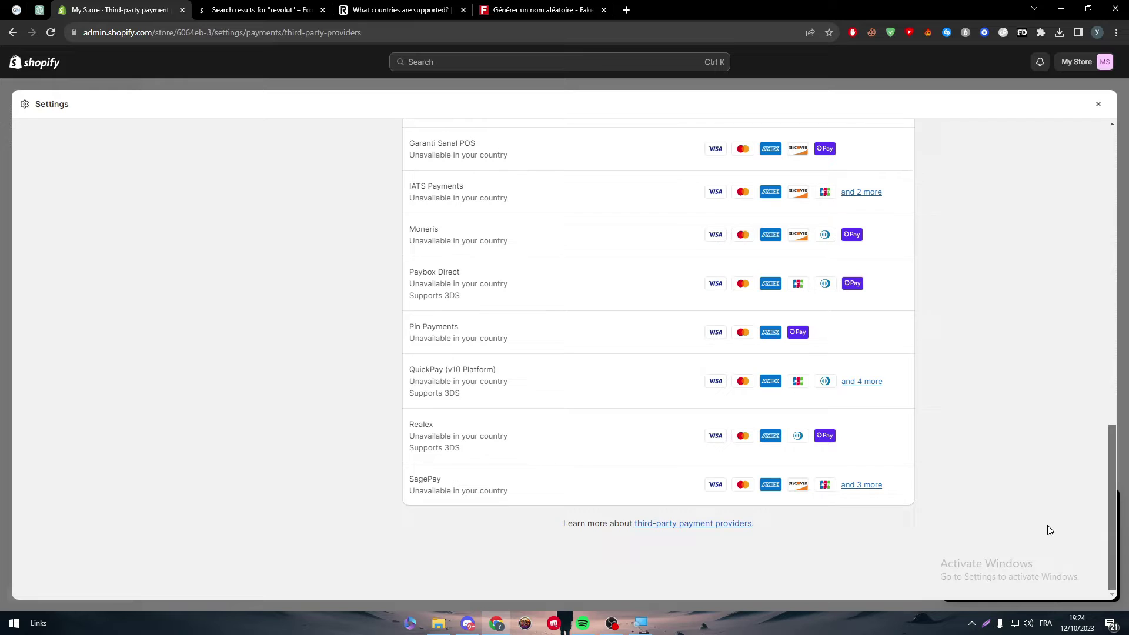
pyautogui.moveTo(1055, 436); pyautogui.dragTo(1049, 115)
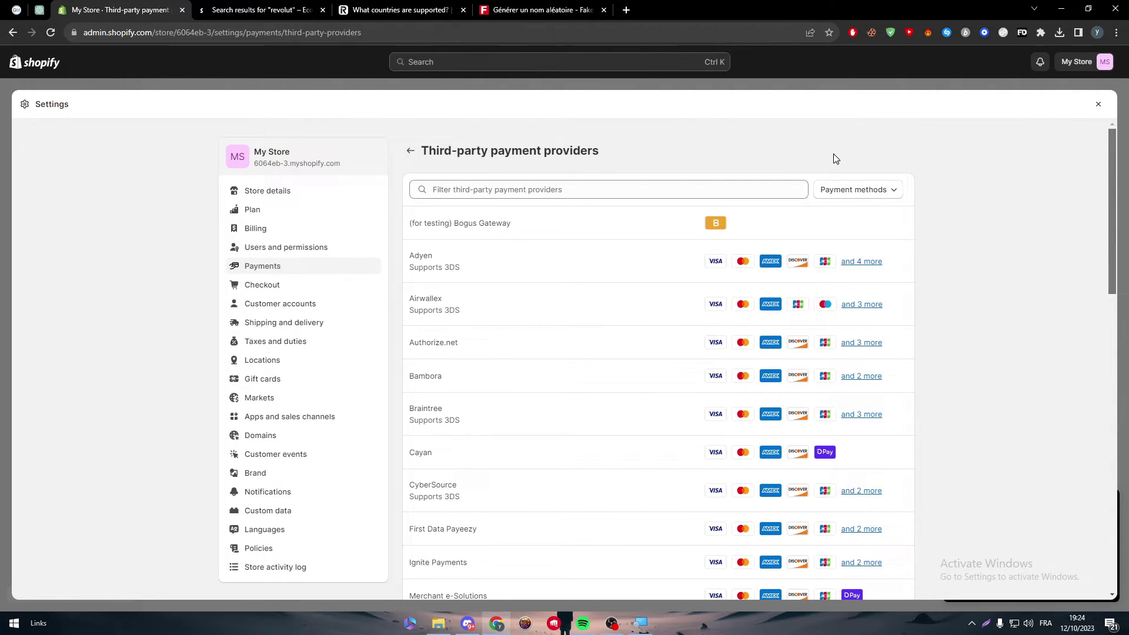
pyautogui.click(833, 190)
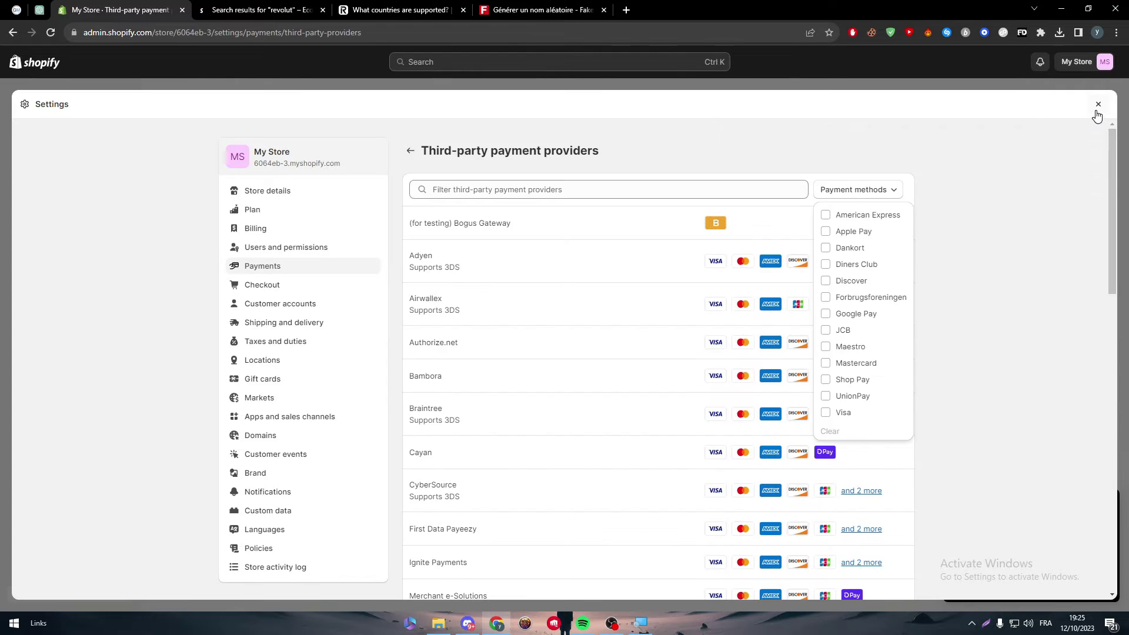
pyautogui.click(1098, 104)
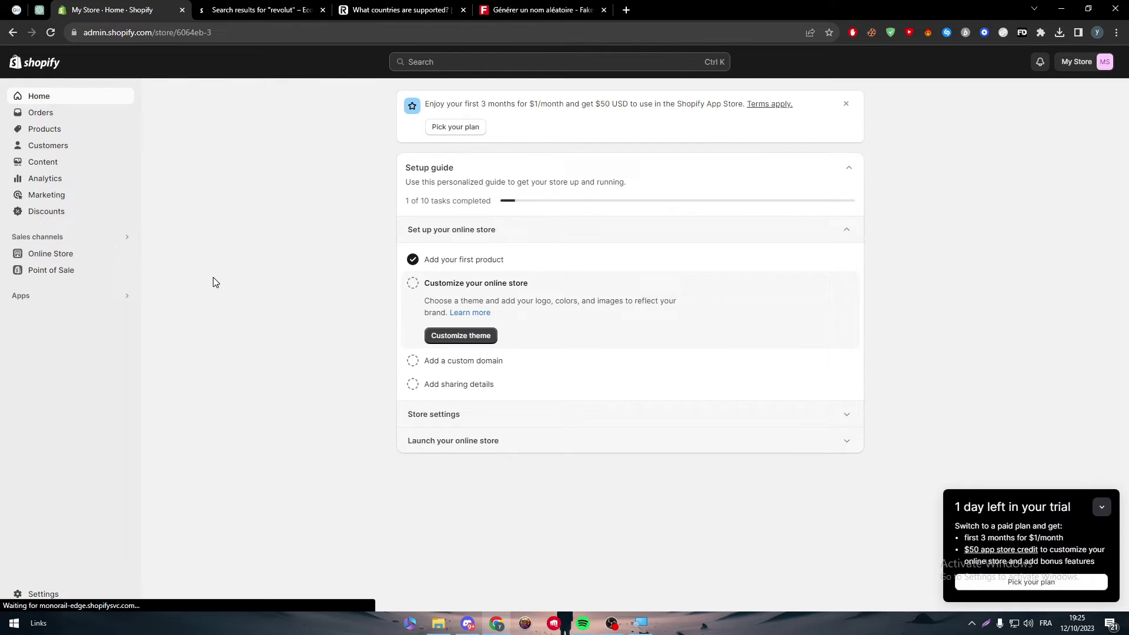
# Step: Open the plan selection page and highlight the Basic, Shopify and Advanced plan prices
pyautogui.click(1027, 582)
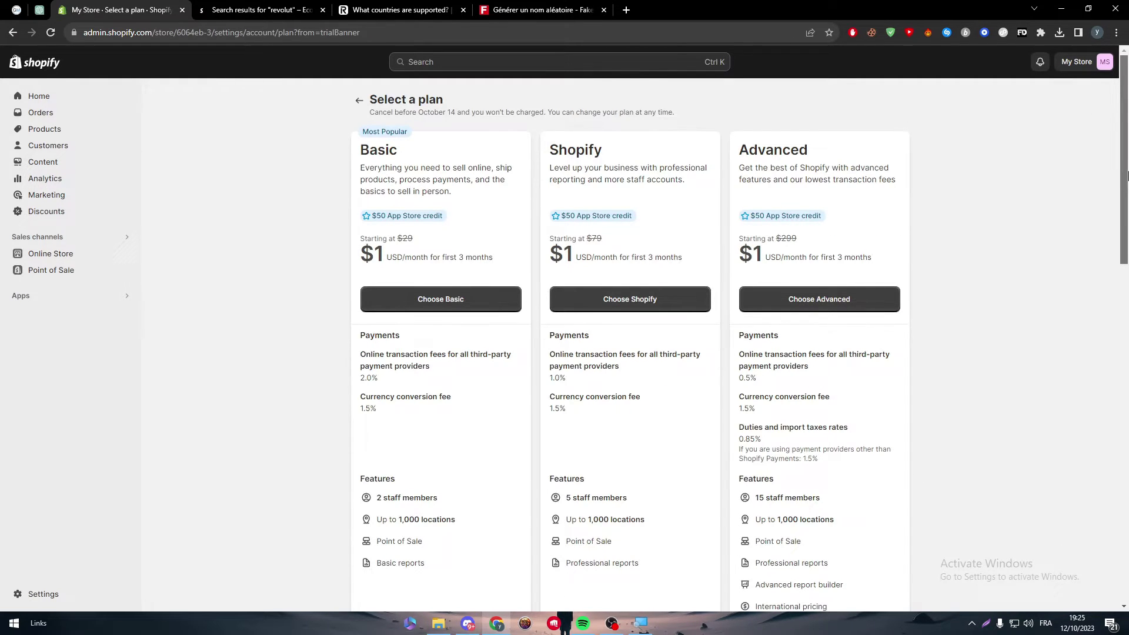
pyautogui.moveTo(1128, 176)
pyautogui.mouseDown()
pyautogui.moveTo(1109, 243)
pyautogui.moveTo(1112, 183)
pyautogui.mouseUp()
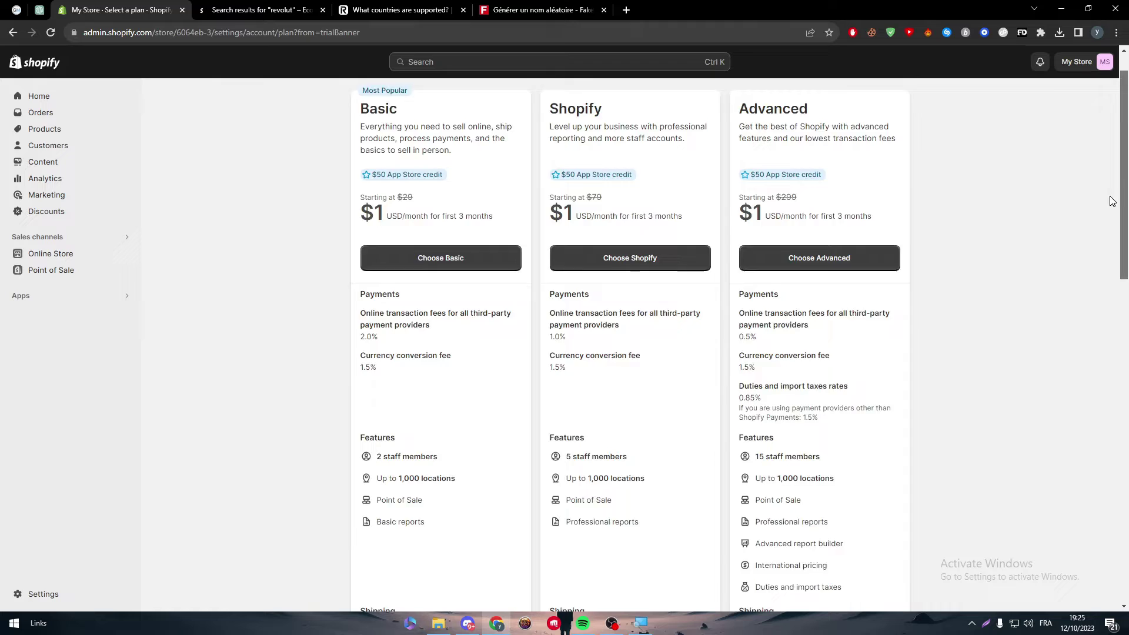
pyautogui.scroll(-6, 1094, 264)
pyautogui.scroll(-4, 1085, 397)
pyautogui.scroll(-1, 1097, 529)
pyautogui.scroll(10, 1098, 544)
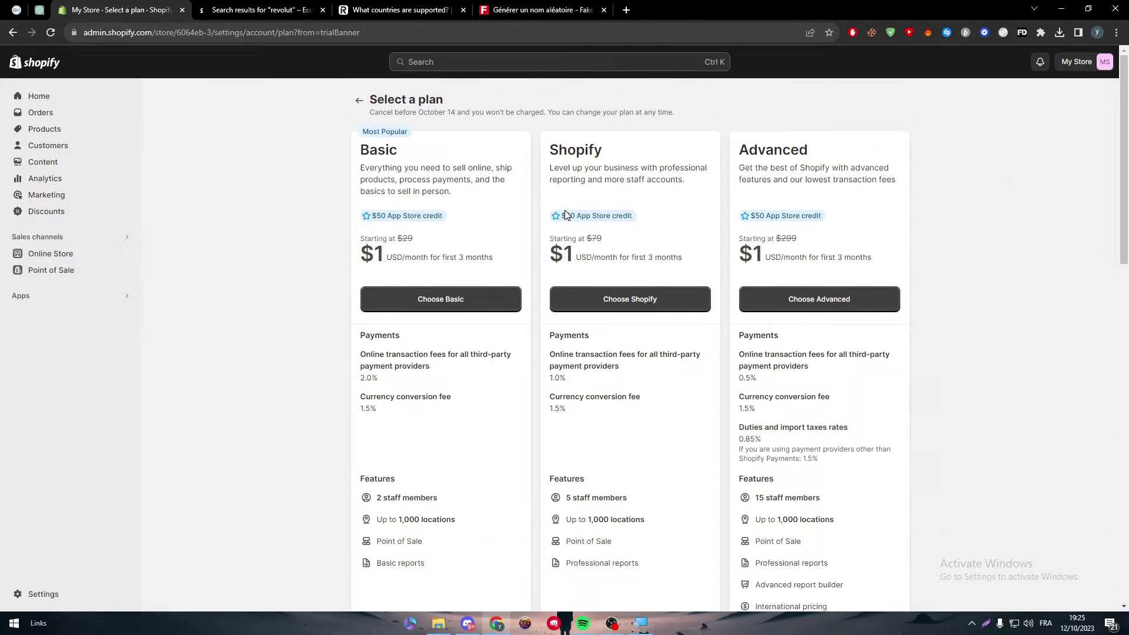
pyautogui.moveTo(361, 254); pyautogui.dragTo(764, 257)
pyautogui.click(520, 271)
# Step: Examine the Advanced plan's price wording and heading, then check Settings > Payments
pyautogui.tripleClick(772, 257)
pyautogui.click(772, 257)
pyautogui.moveTo(744, 150); pyautogui.dragTo(807, 152)
pyautogui.doubleClick(780, 150)
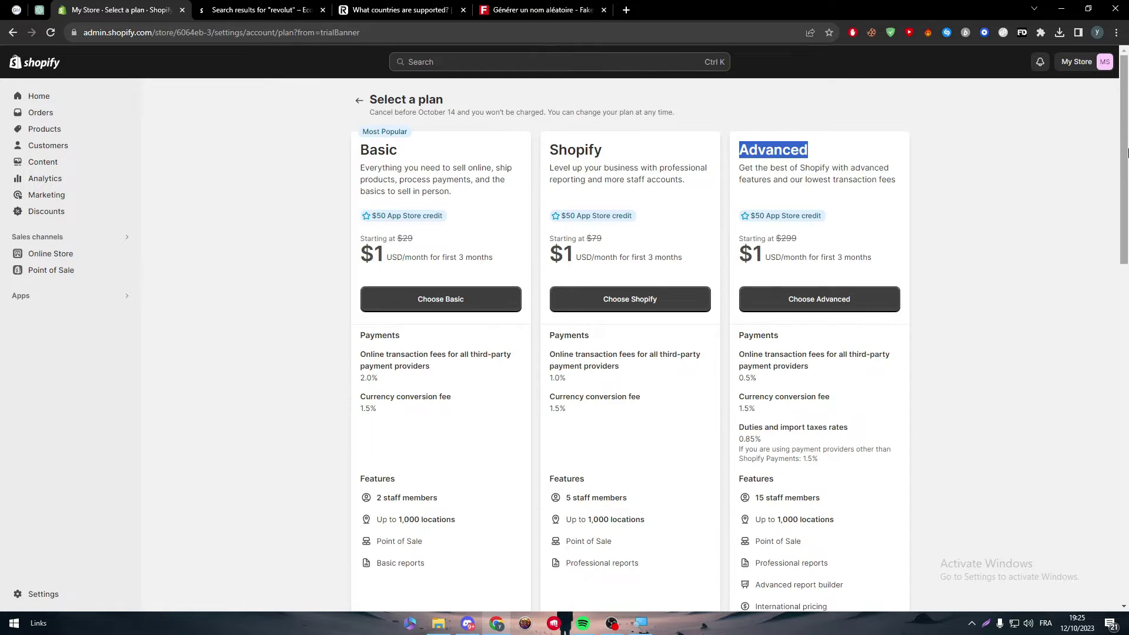
pyautogui.moveTo(1122, 154)
pyautogui.mouseDown()
pyautogui.moveTo(1114, 297)
pyautogui.moveTo(1109, 278)
pyautogui.mouseUp()
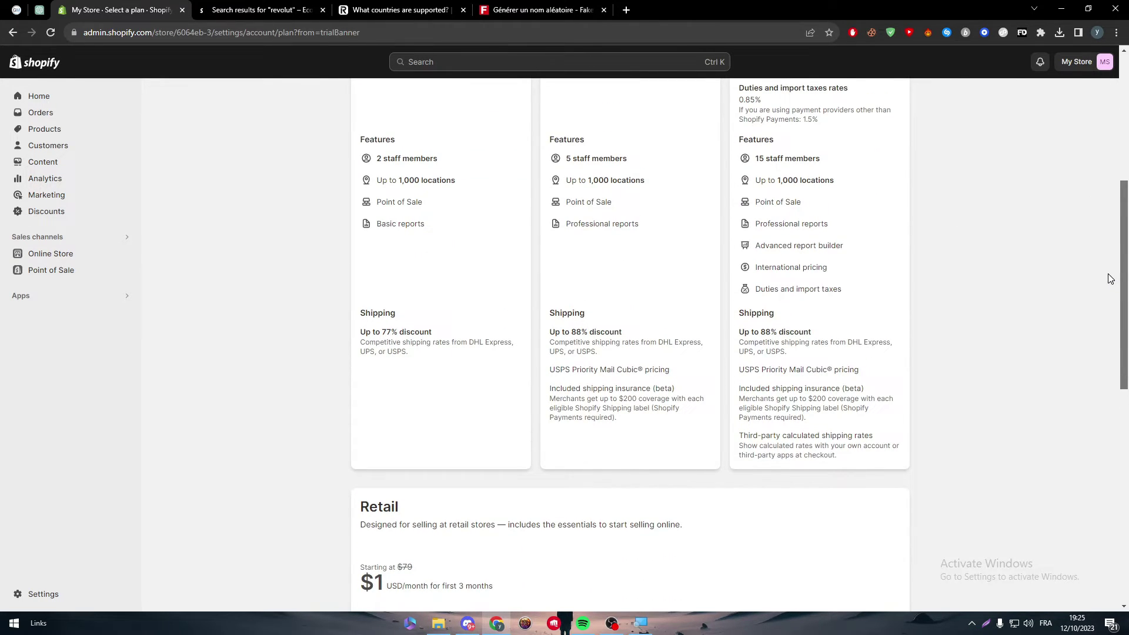
pyautogui.moveTo(1109, 279); pyautogui.dragTo(1098, 97)
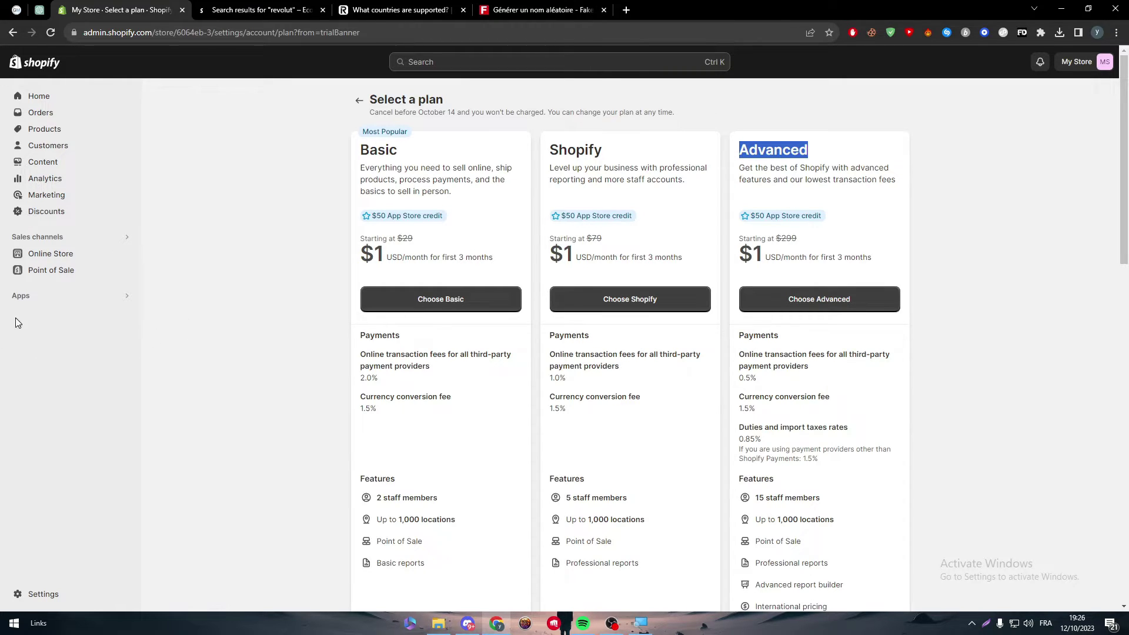
pyautogui.click(28, 592)
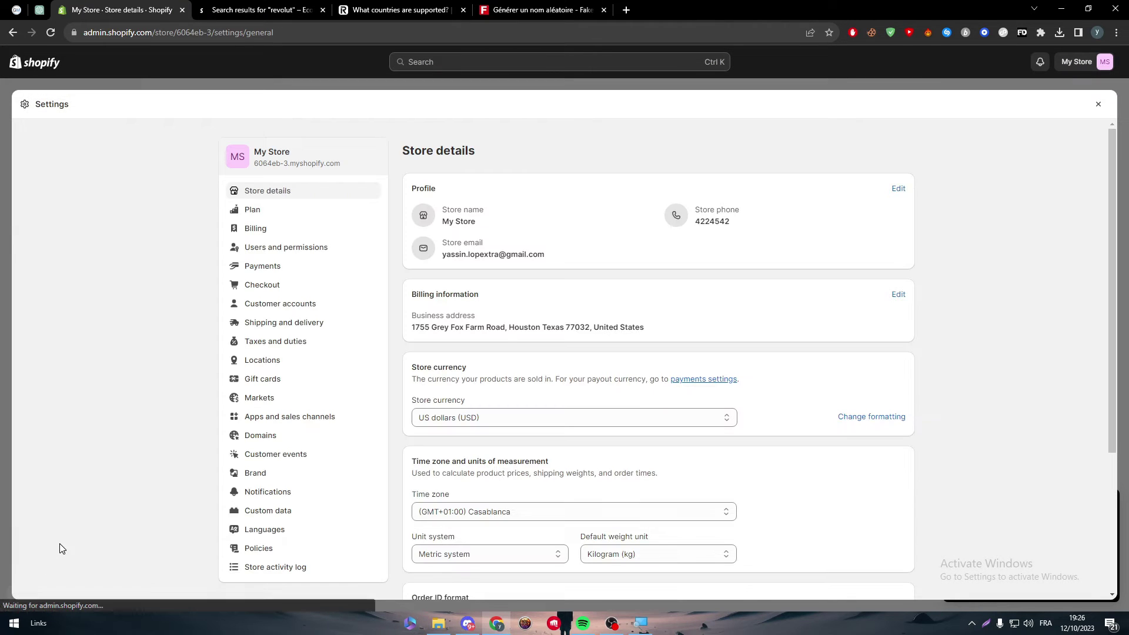
pyautogui.click(263, 268)
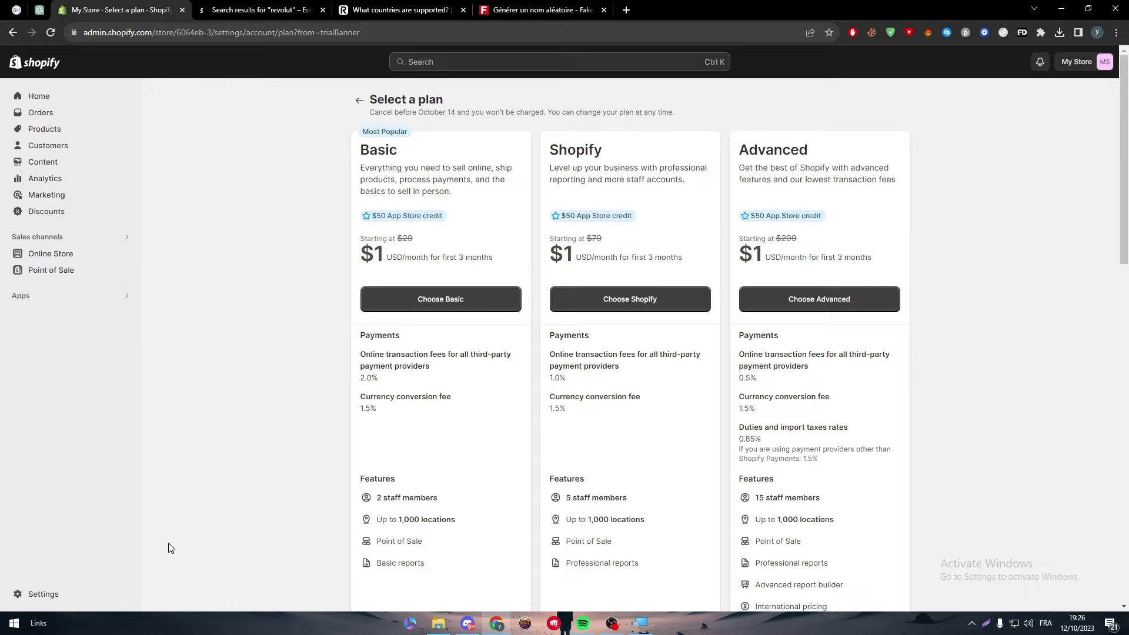
# Step: Highlight Revolut's supported-countries wording on legal residents, then go back to Shopify's 'Select a plan' page
pyautogui.click(371, 12)
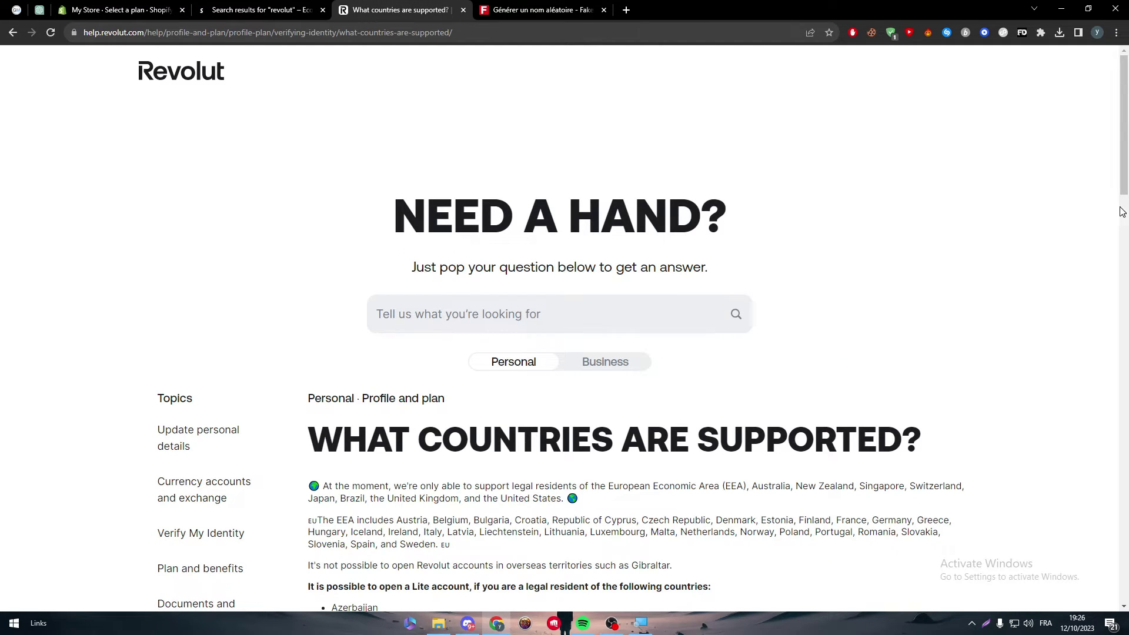
pyautogui.scroll(-5, 1120, 212)
pyautogui.scroll(4, 1106, 118)
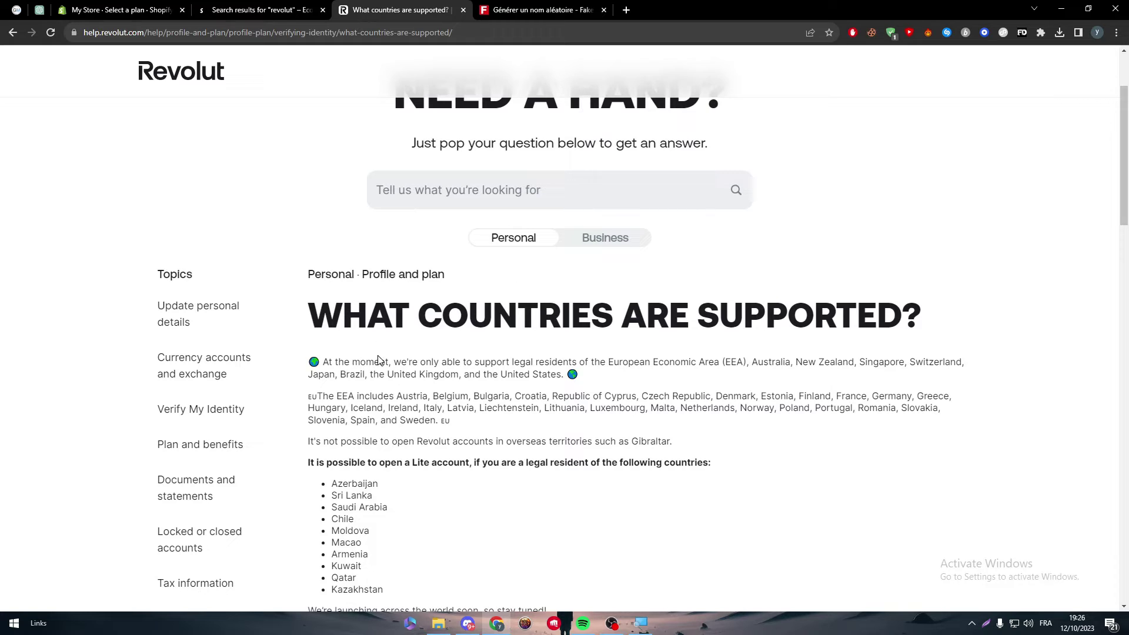
pyautogui.moveTo(380, 359)
pyautogui.mouseDown()
pyautogui.moveTo(572, 374)
pyautogui.moveTo(465, 362)
pyautogui.moveTo(623, 362)
pyautogui.mouseUp()
pyautogui.click(632, 377)
pyautogui.click(622, 362)
pyautogui.scroll(-1, 556, 307)
pyautogui.scroll(-1, 556, 307)
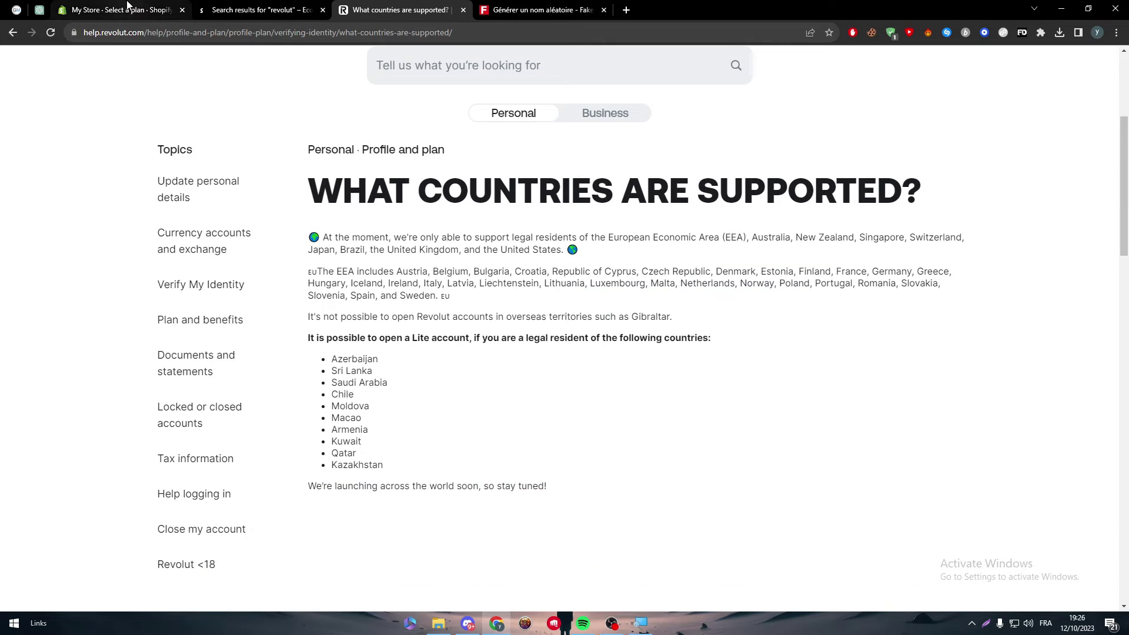
pyautogui.click(80, 10)
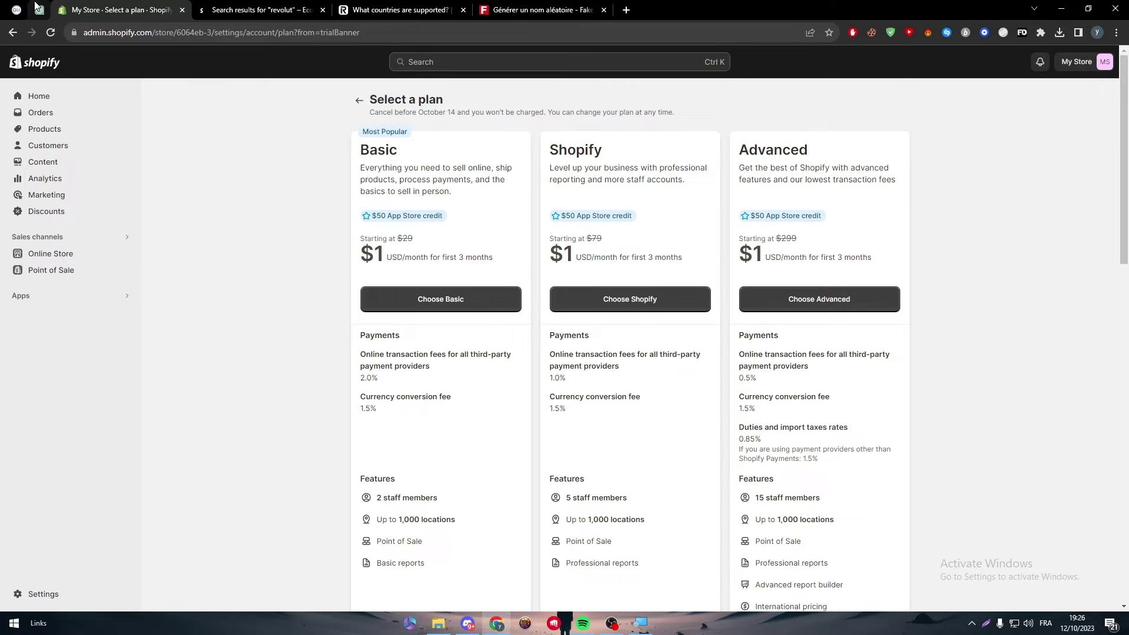
pyautogui.click(49, 593)
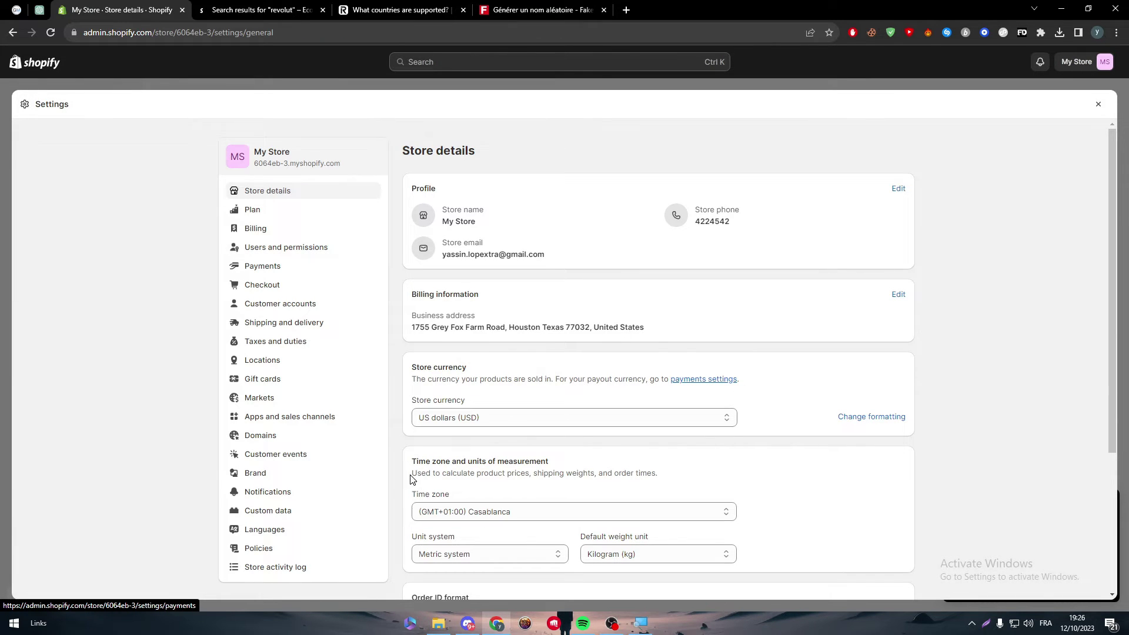
pyautogui.tripleClick(609, 326)
pyautogui.scroll(-2, 889, 321)
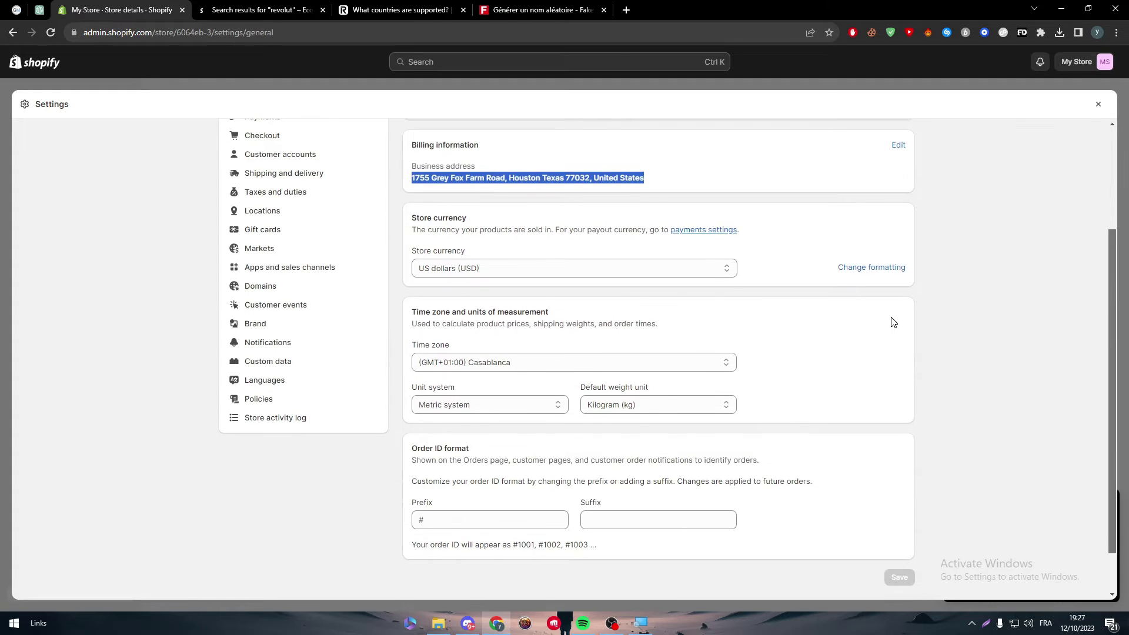
pyautogui.click(626, 258)
pyautogui.click(499, 364)
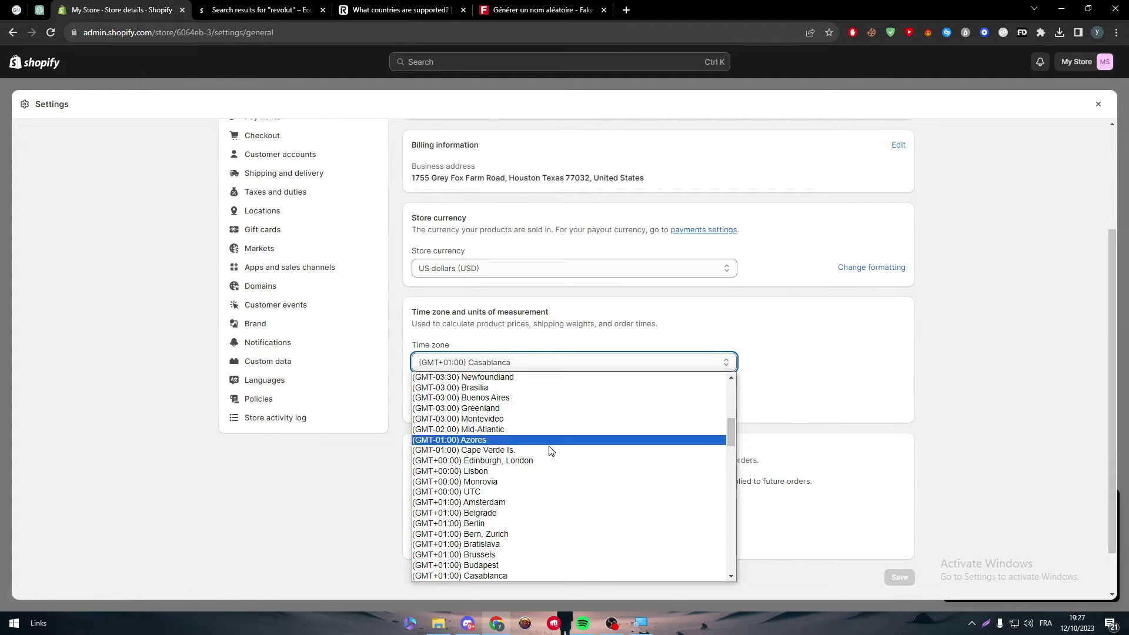
pyautogui.moveTo(733, 437); pyautogui.dragTo(733, 379)
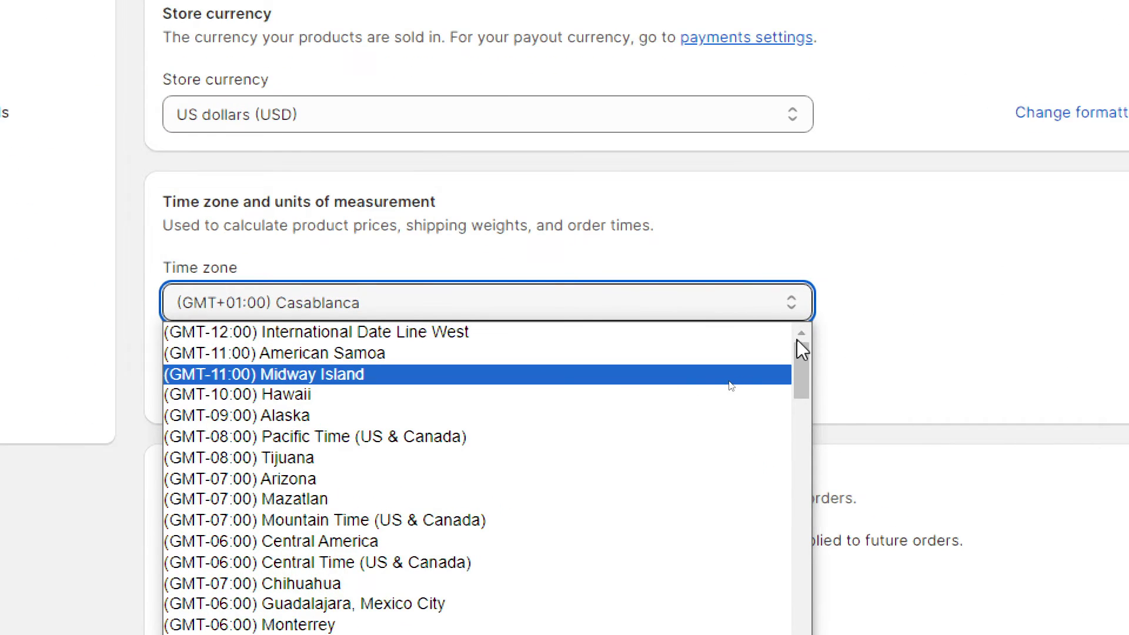
pyautogui.moveTo(731, 385); pyautogui.dragTo(731, 397)
pyautogui.moveTo(801, 370)
pyautogui.mouseDown()
pyautogui.moveTo(803, 534)
pyautogui.moveTo(827, 627)
pyautogui.moveTo(818, 624)
pyautogui.mouseUp()
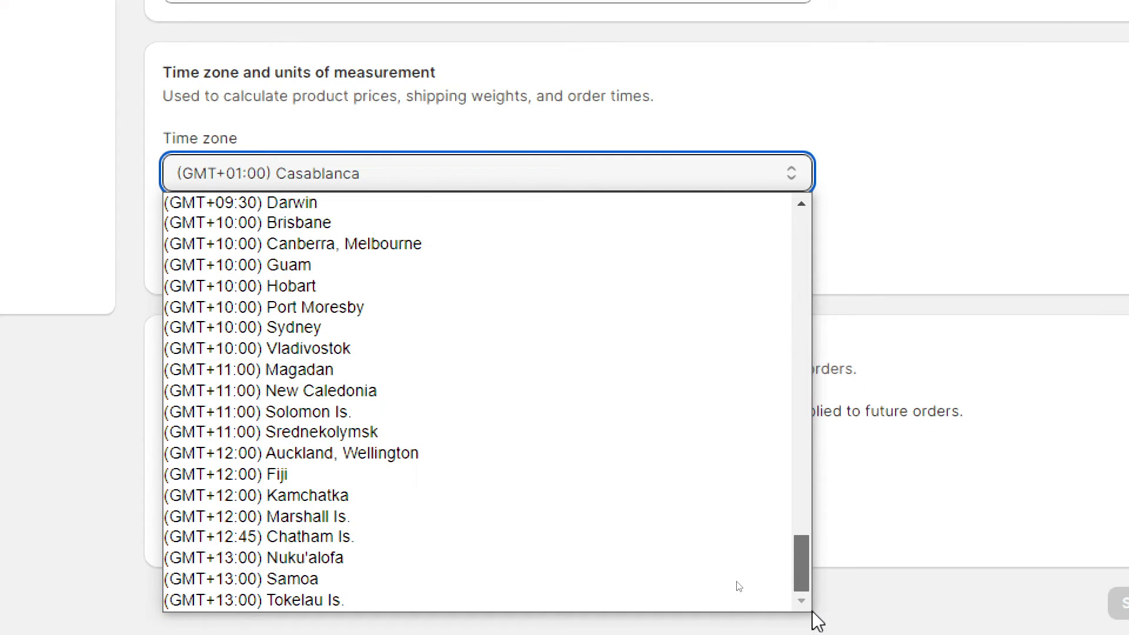
pyautogui.moveTo(800, 556)
pyautogui.mouseDown()
pyautogui.moveTo(802, 462)
pyautogui.moveTo(776, 361)
pyautogui.moveTo(802, 343)
pyautogui.moveTo(808, 247)
pyautogui.mouseUp()
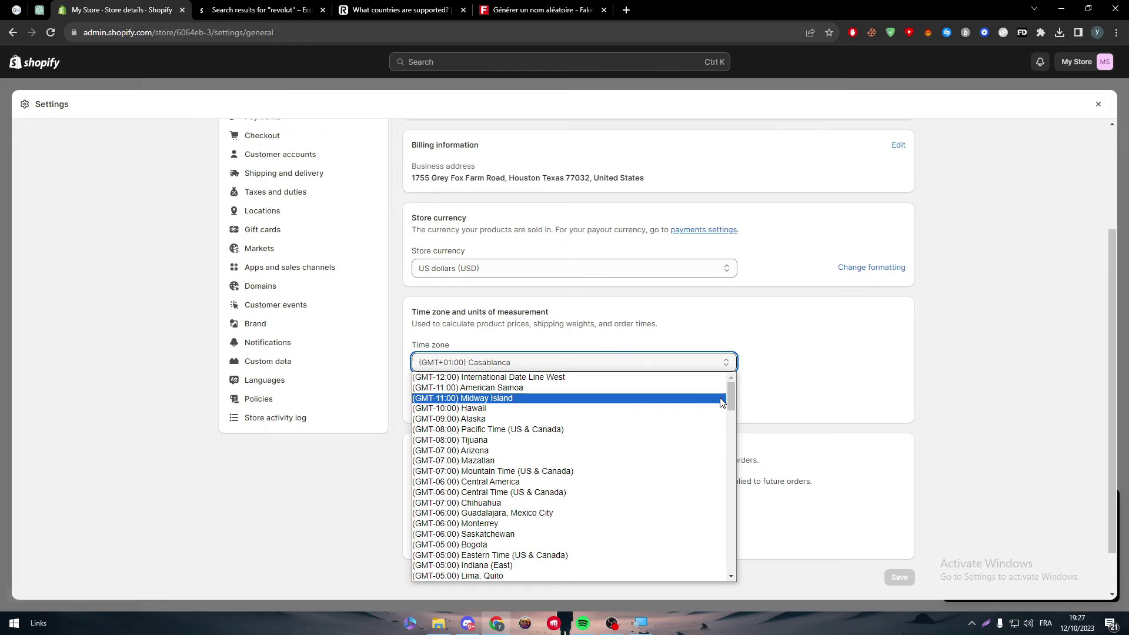
pyautogui.click(997, 302)
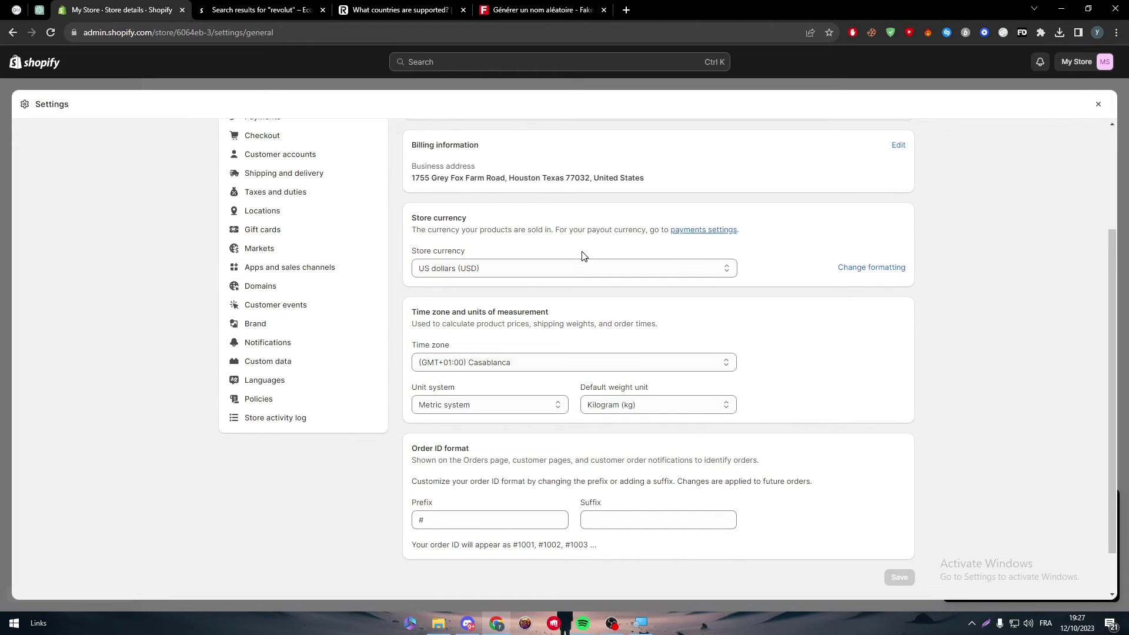
pyautogui.scroll(2, 1102, 283)
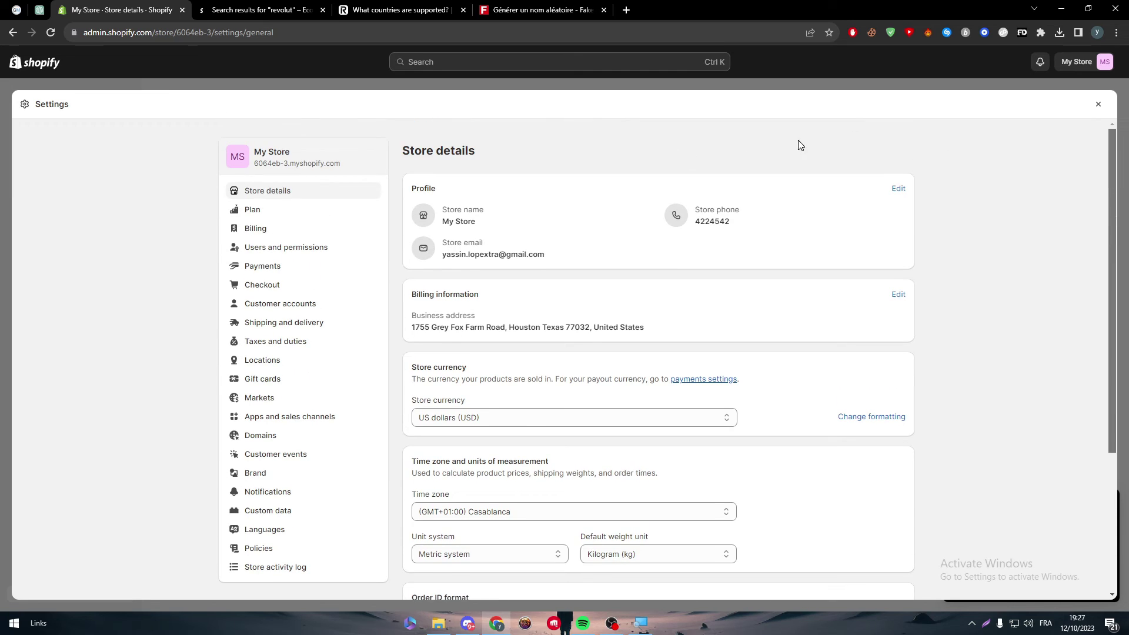
# Step: Close Shopify settings and return to Revolut's 'What countries are supported?' article
pyautogui.click(1098, 105)
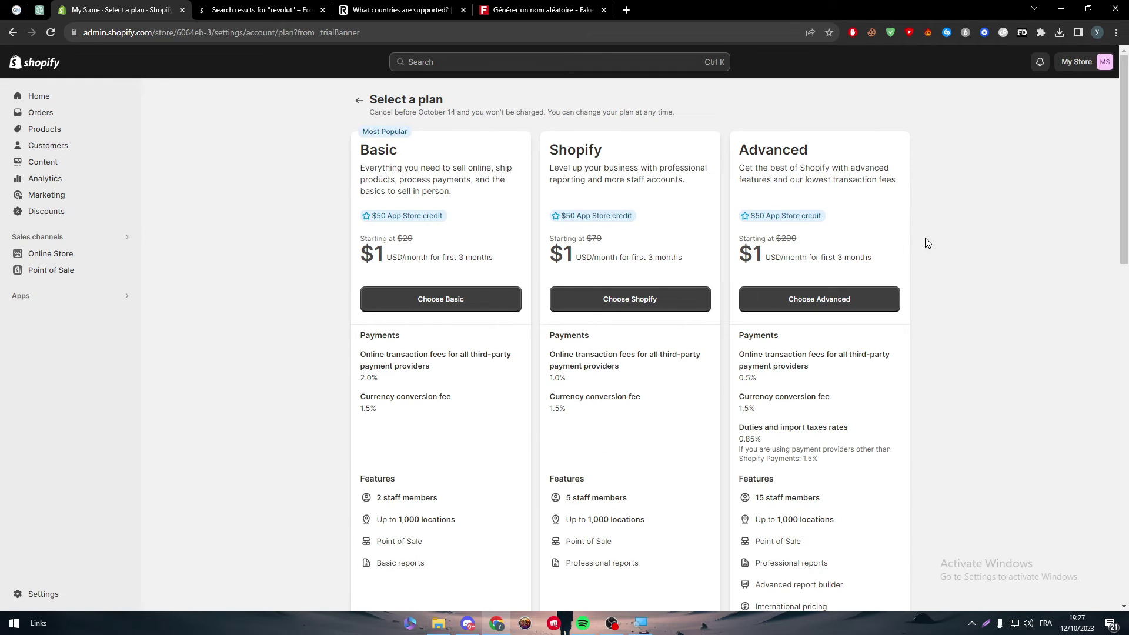
pyautogui.click(423, 10)
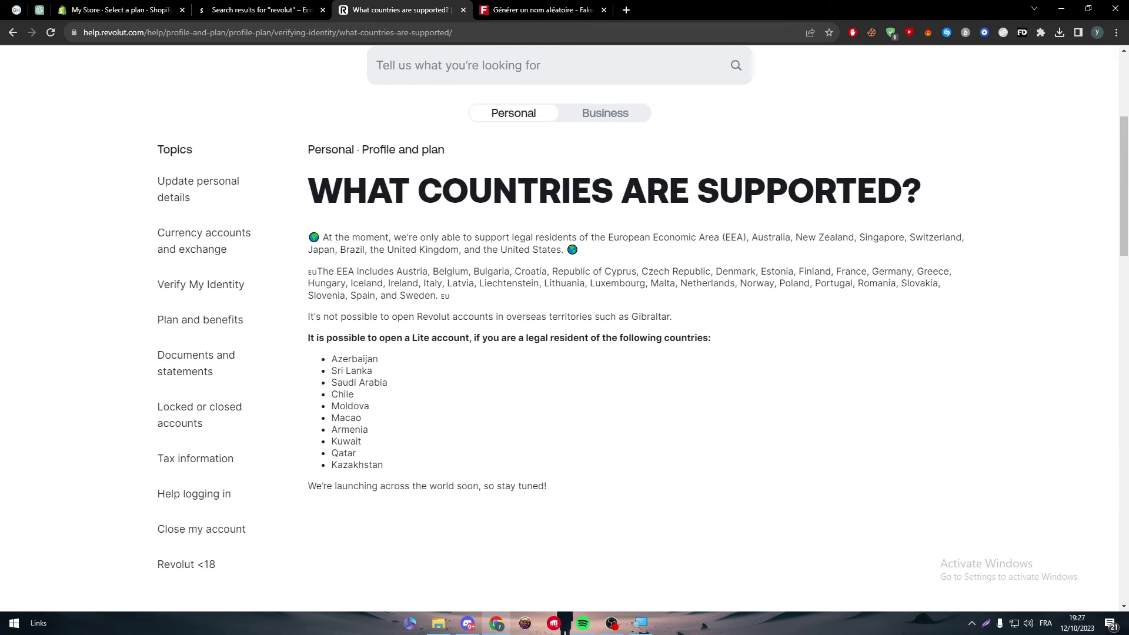